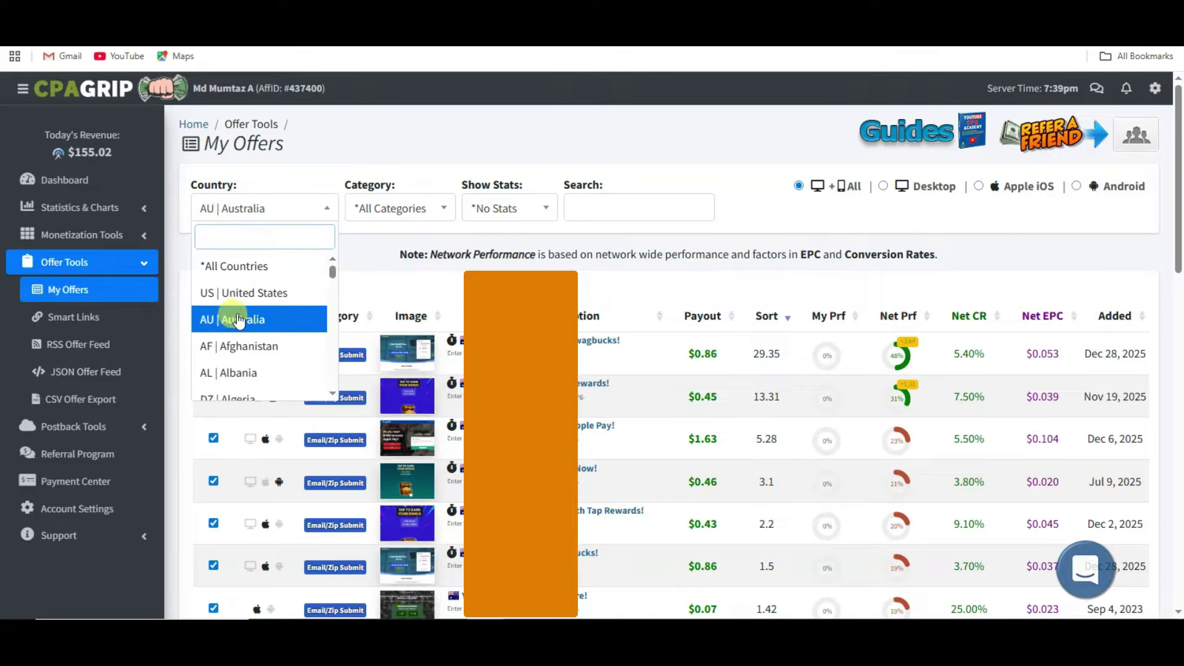
Step: Examine the country, category and statistics filters on the My Offers page
{"action": "left_click", "coordinate": [339, 157]}
{"action": "left_click", "coordinate": [419, 217]}
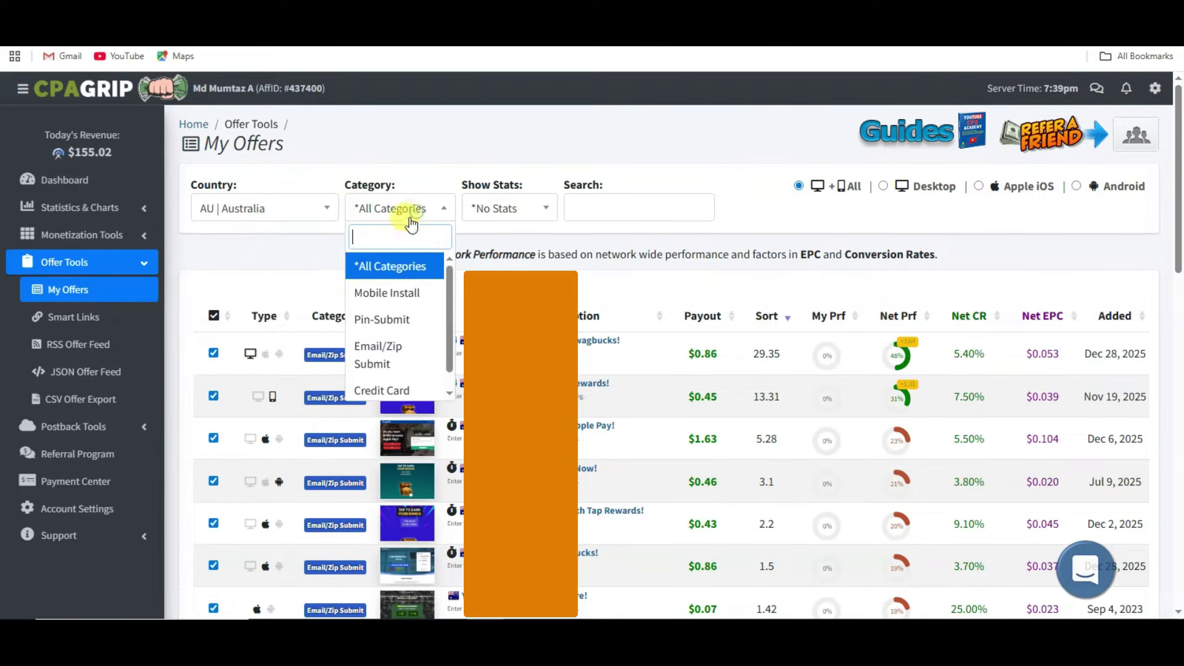
{"action": "left_click", "coordinate": [423, 137]}
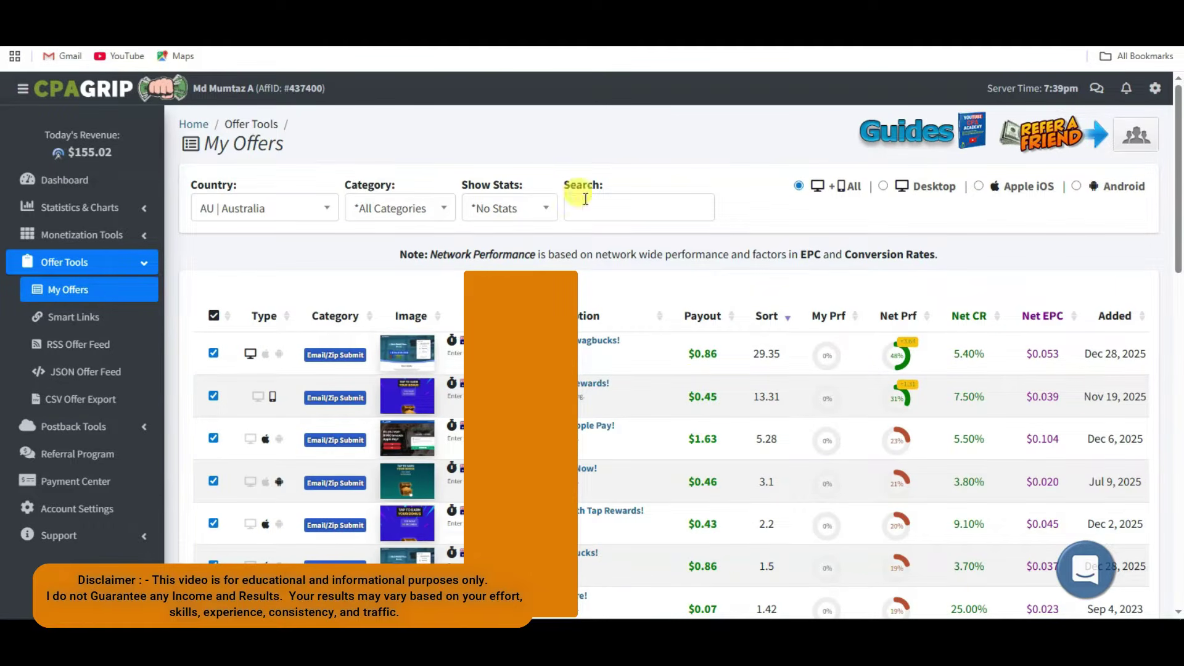
{"action": "left_click_drag", "start_coordinate": [461, 185], "coordinate": [531, 190]}
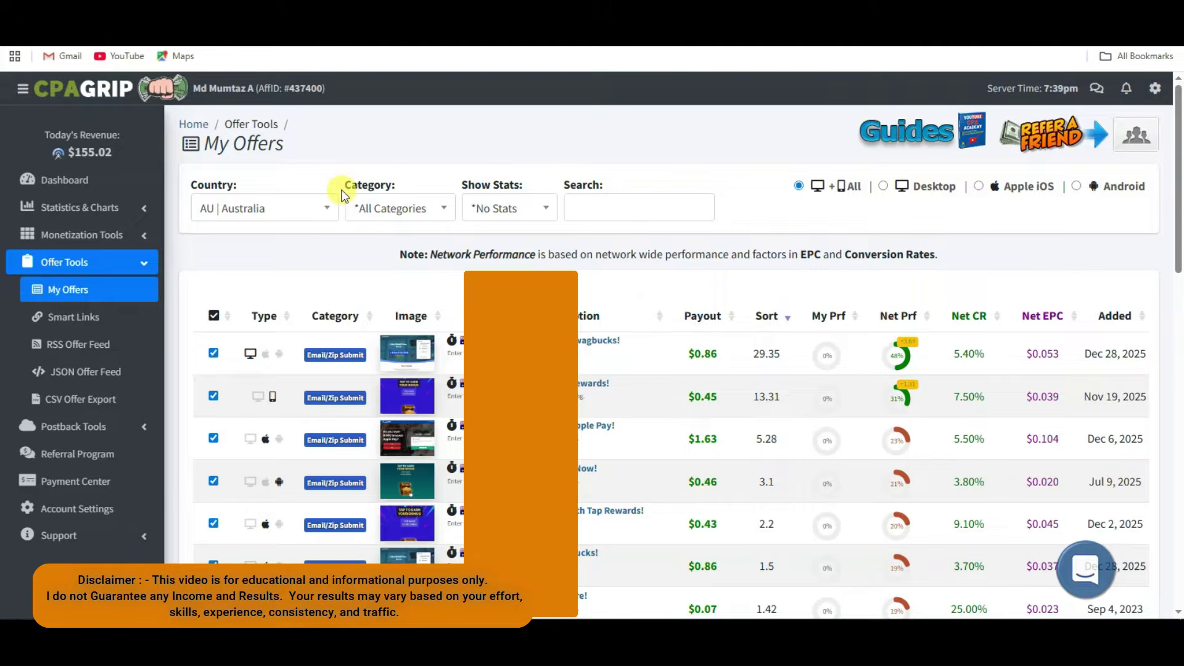
{"action": "left_click_drag", "start_coordinate": [341, 190], "coordinate": [412, 192]}
{"action": "left_click", "coordinate": [316, 186]}
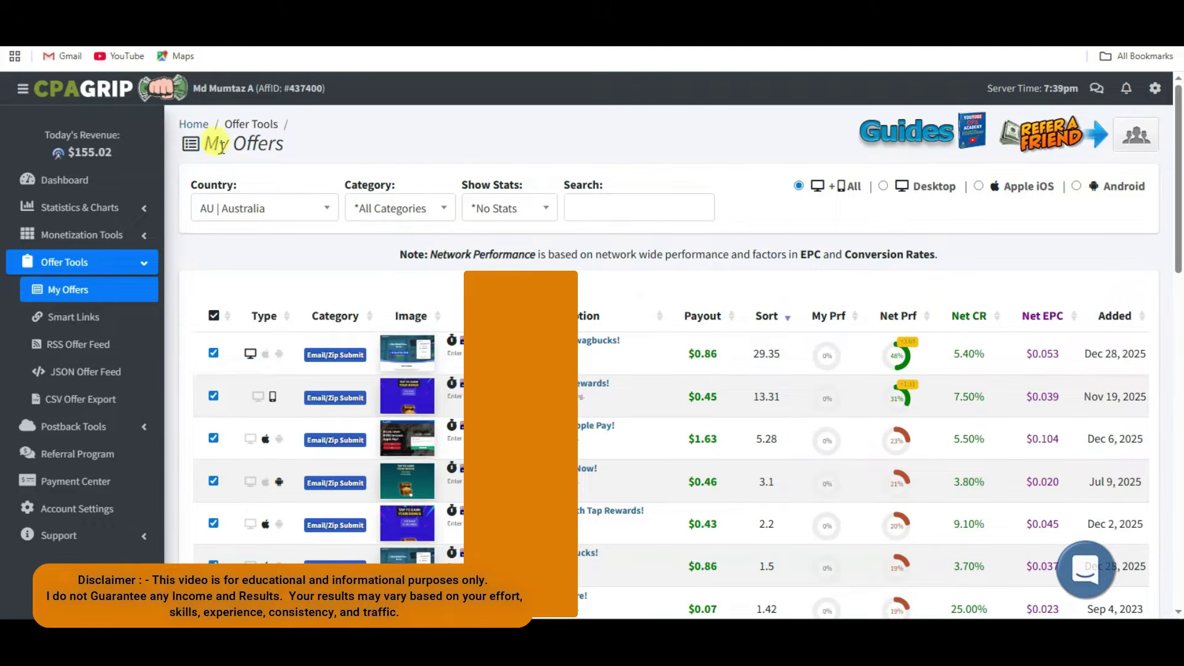
{"action": "left_click_drag", "start_coordinate": [241, 144], "coordinate": [300, 147]}
{"action": "left_click", "coordinate": [312, 154]}
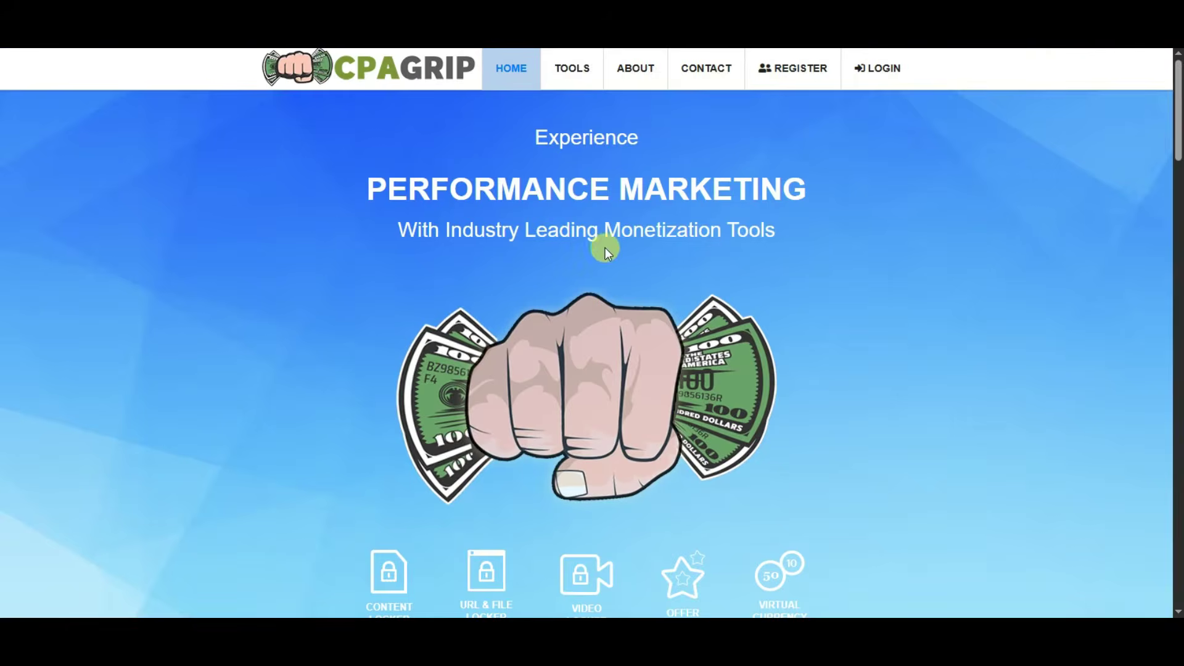
Step: Open the CPAGrip sign-up form from the home page and review its required fields
{"action": "scroll", "coordinate": [608, 257], "scroll_direction": "down", "scroll_amount": 8}
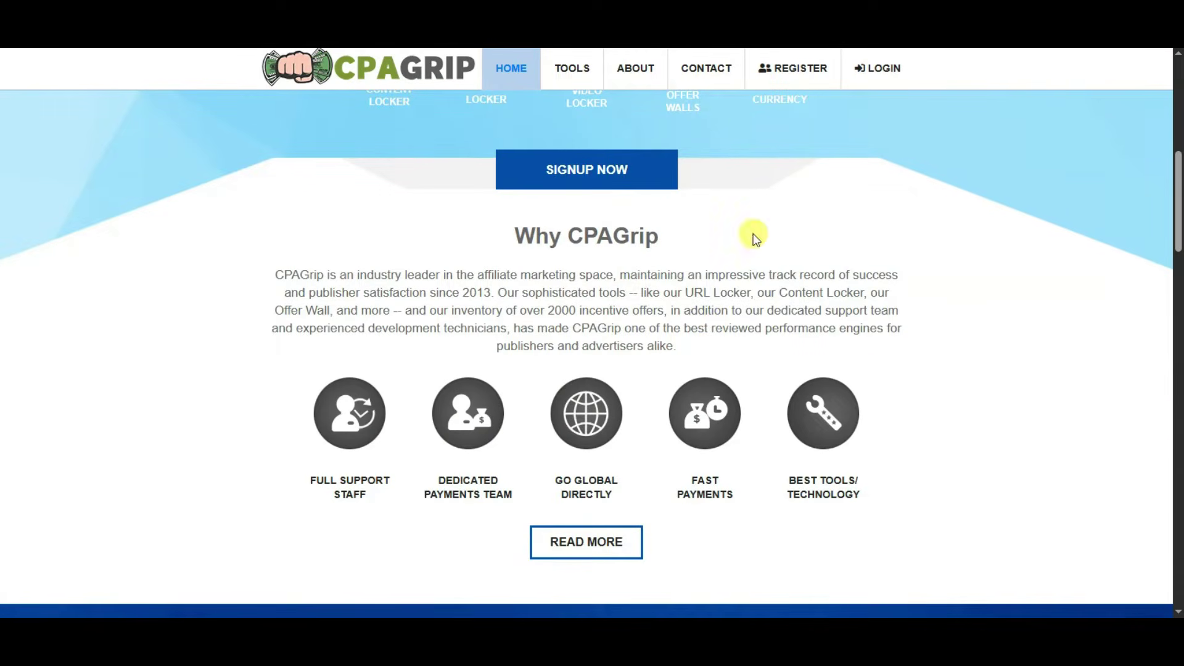
{"action": "left_click", "coordinate": [609, 173]}
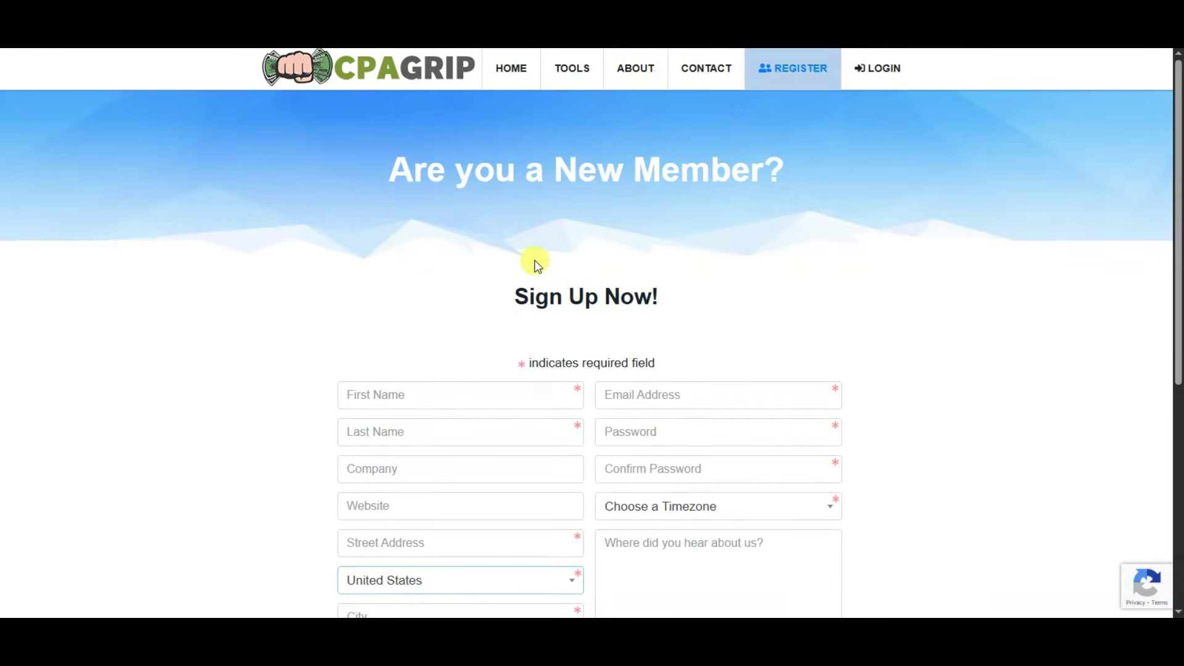
{"action": "scroll", "coordinate": [535, 261], "scroll_direction": "down", "scroll_amount": 3}
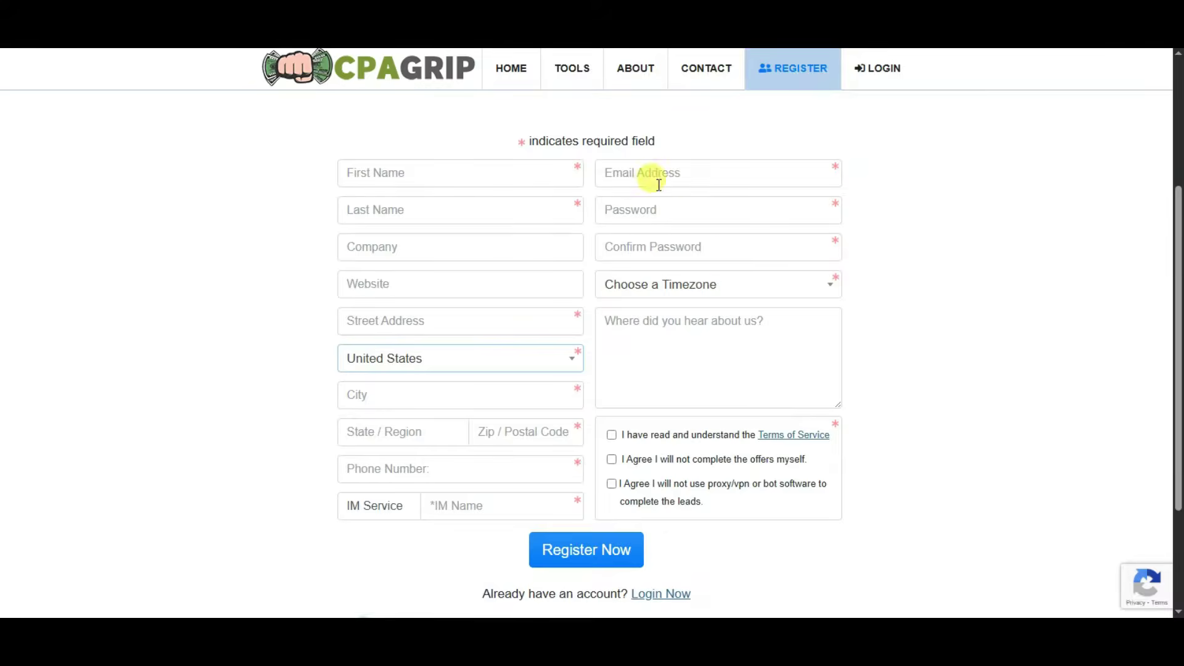
{"action": "scroll", "coordinate": [517, 369], "scroll_direction": "down", "scroll_amount": 1}
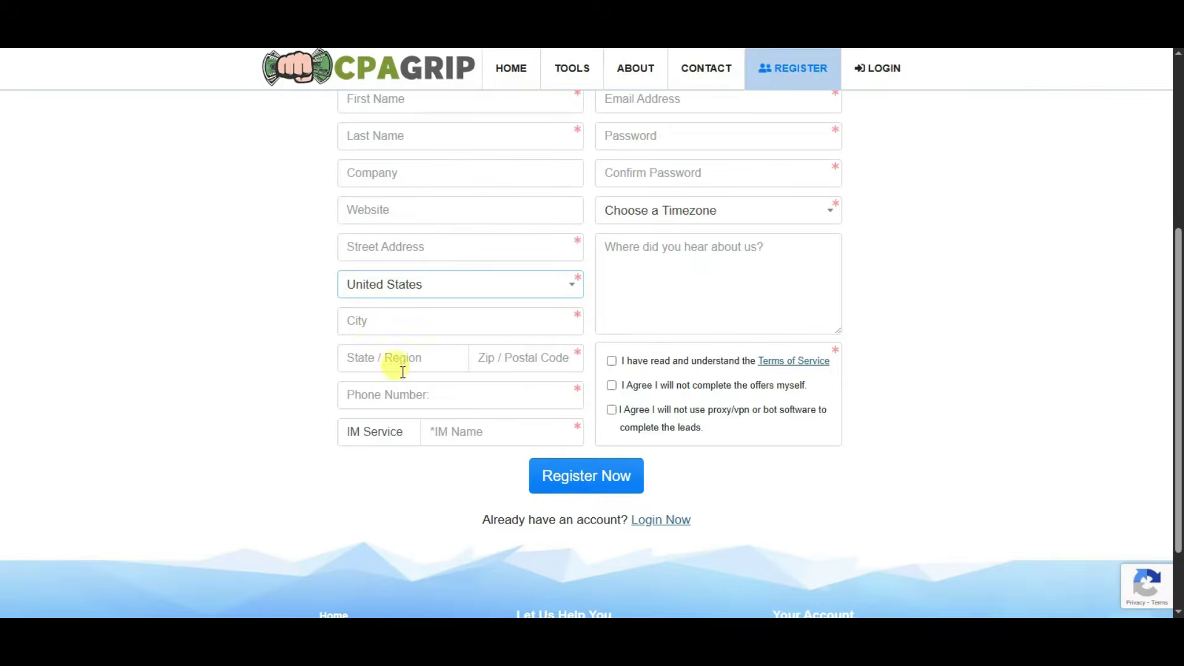
Step: Accept the Terms of Service, the no-self-completion and the no-proxy/VPN/bot agreements, and submit the registration
{"action": "left_click", "coordinate": [612, 362]}
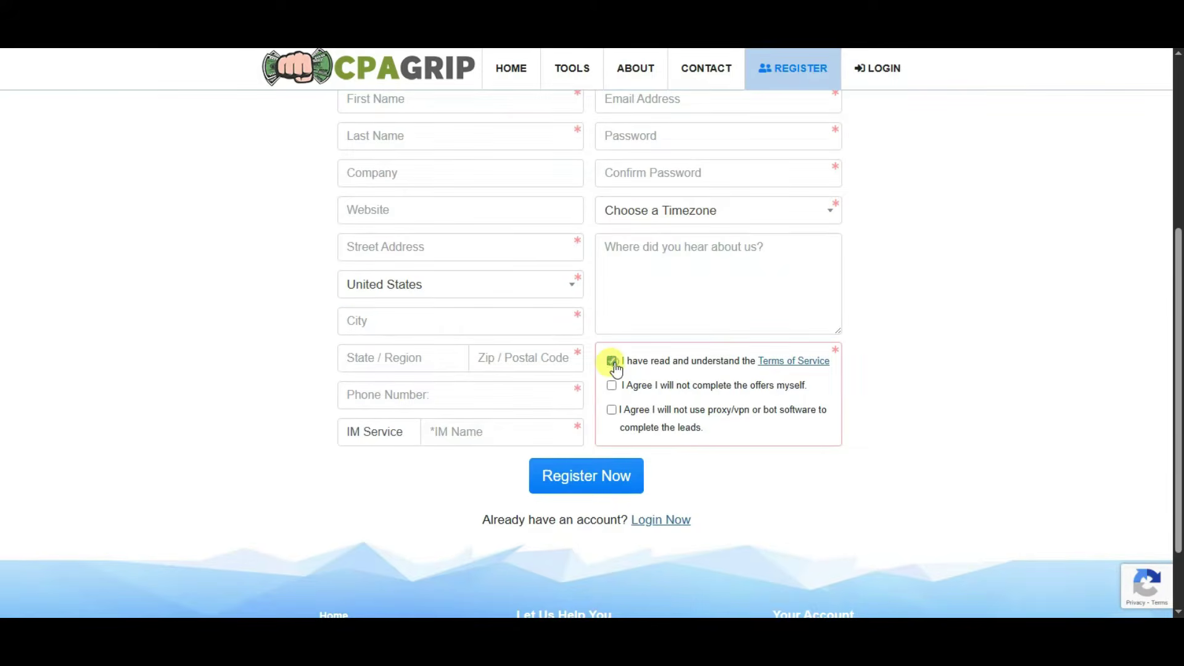
{"action": "left_click", "coordinate": [611, 410]}
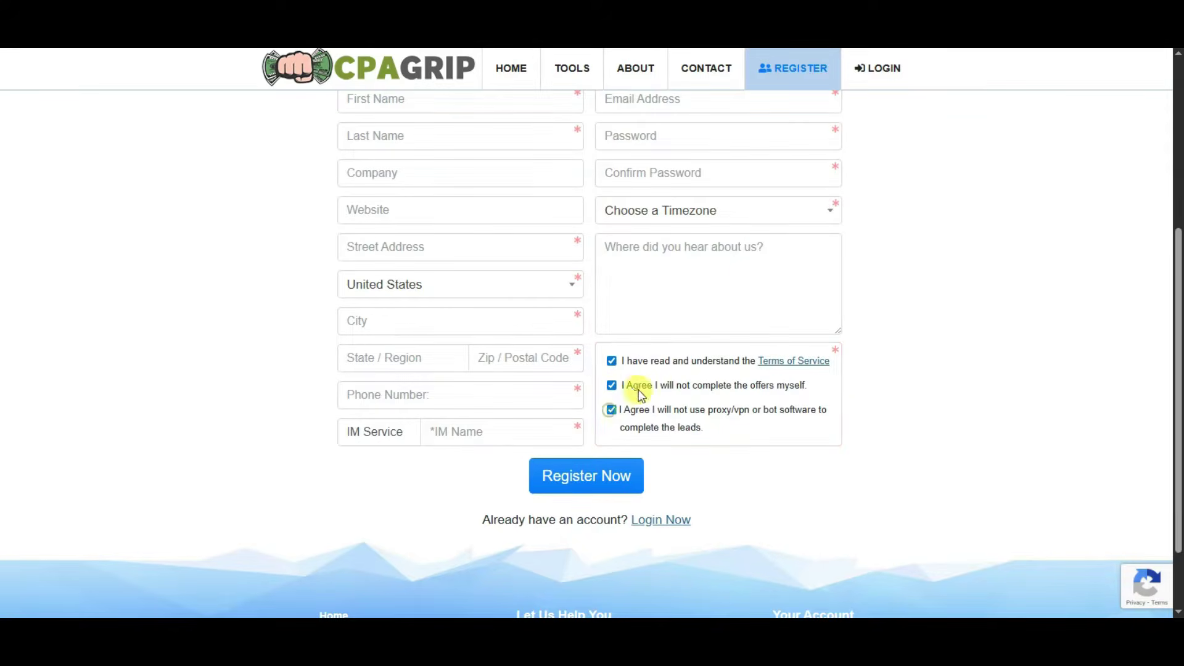
{"action": "left_click", "coordinate": [550, 476]}
{"action": "left_click", "coordinate": [570, 484]}
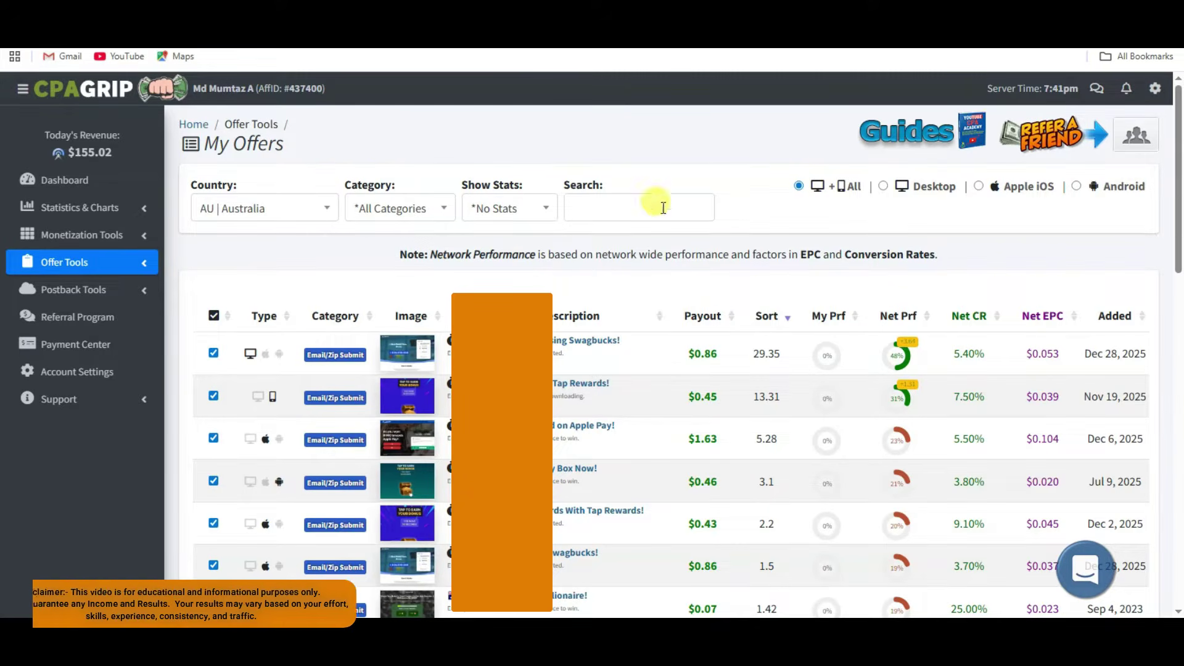
Step: Open My Offers in the offer tools and filter the list by country AU | Australia
{"action": "left_click", "coordinate": [136, 270]}
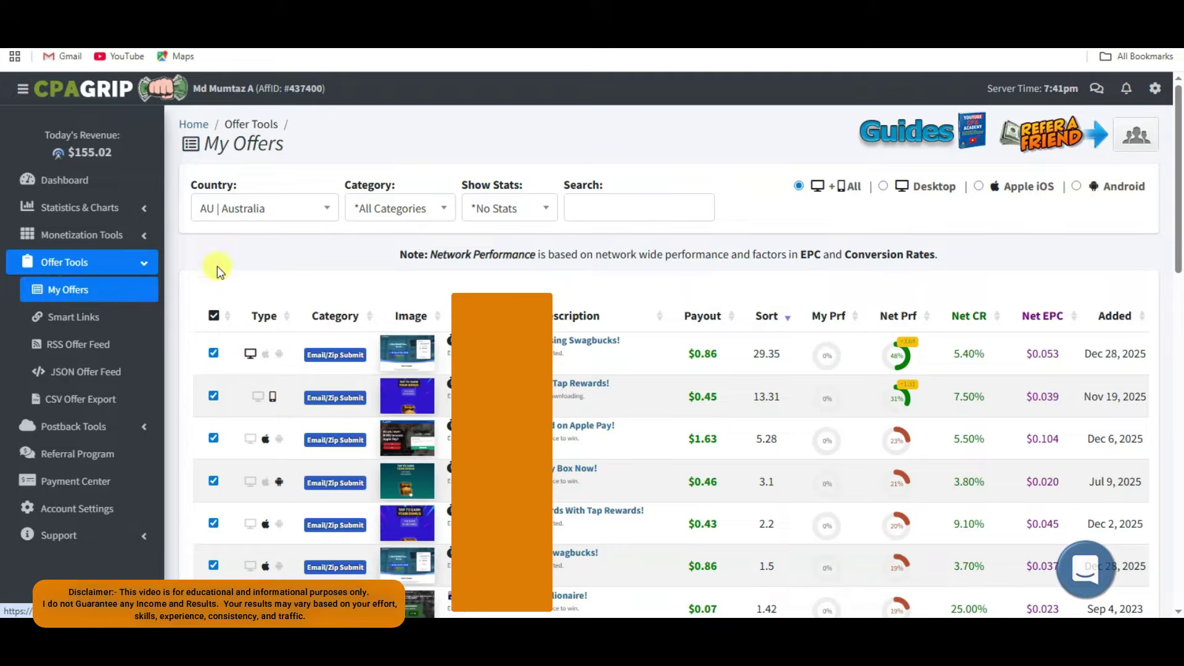
{"action": "left_click", "coordinate": [287, 208]}
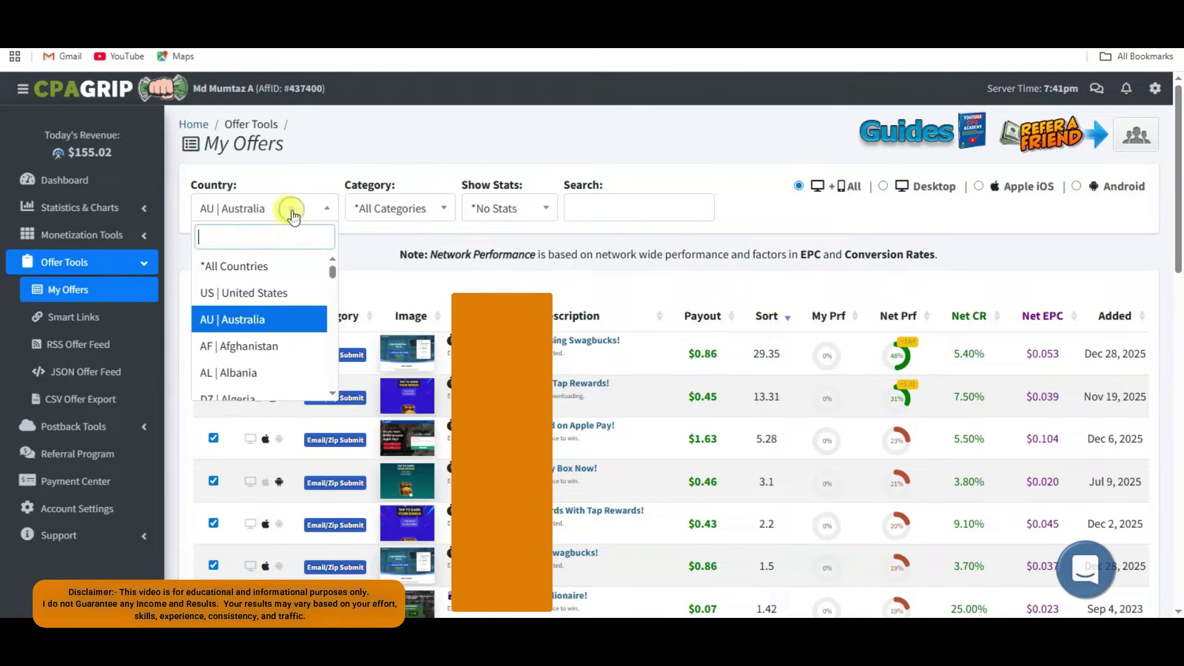
{"action": "left_click", "coordinate": [267, 332]}
Step: Browse the Australian offers and open the details of the mobile install offer "Open the Tiktok App Now!"
{"action": "scroll", "coordinate": [249, 352], "scroll_direction": "down", "scroll_amount": 5}
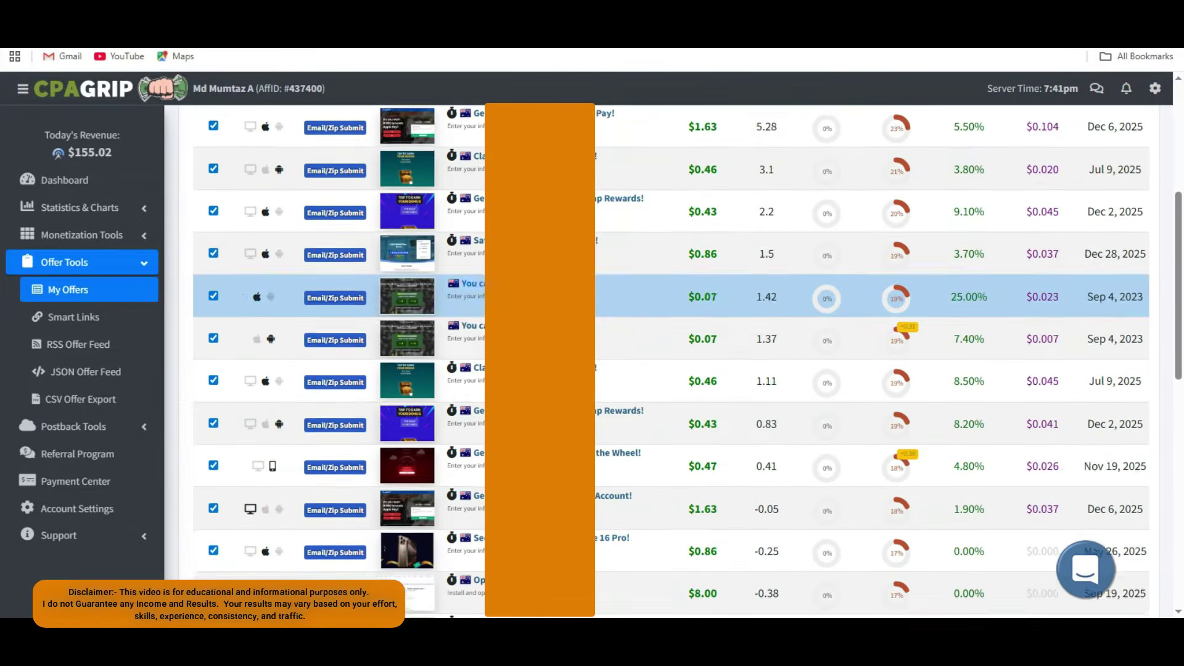
{"action": "scroll", "coordinate": [632, 347], "scroll_direction": "down", "scroll_amount": 3}
{"action": "scroll", "coordinate": [654, 352], "scroll_direction": "up", "scroll_amount": 5}
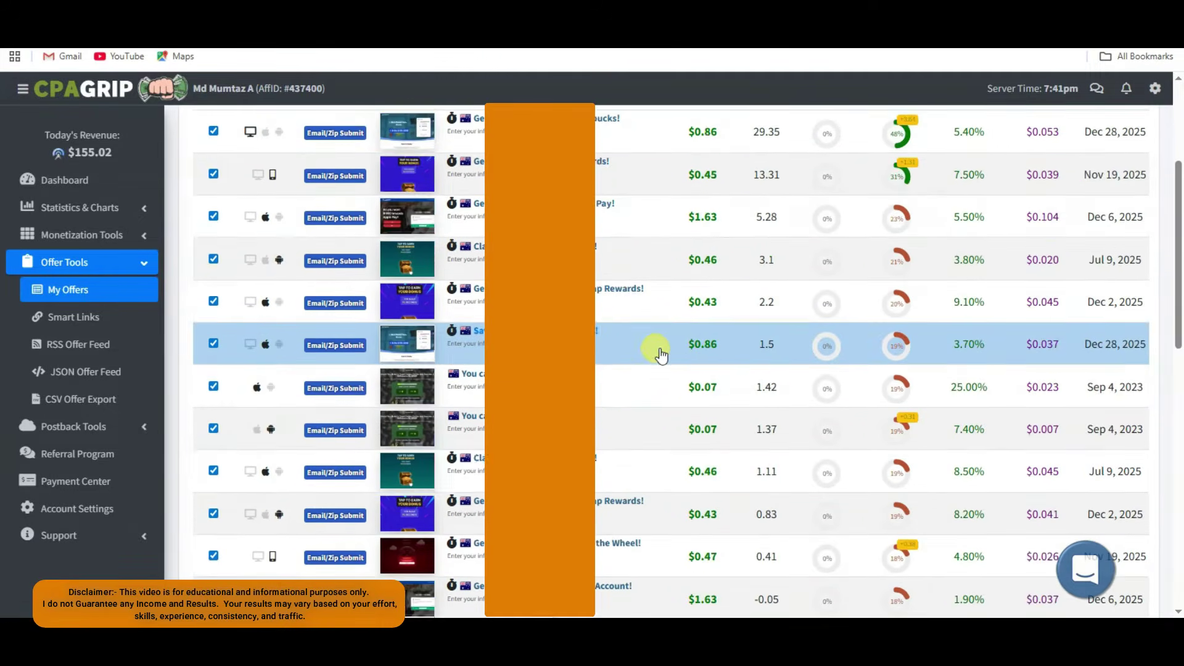
{"action": "scroll", "coordinate": [611, 210], "scroll_direction": "down", "scroll_amount": 6}
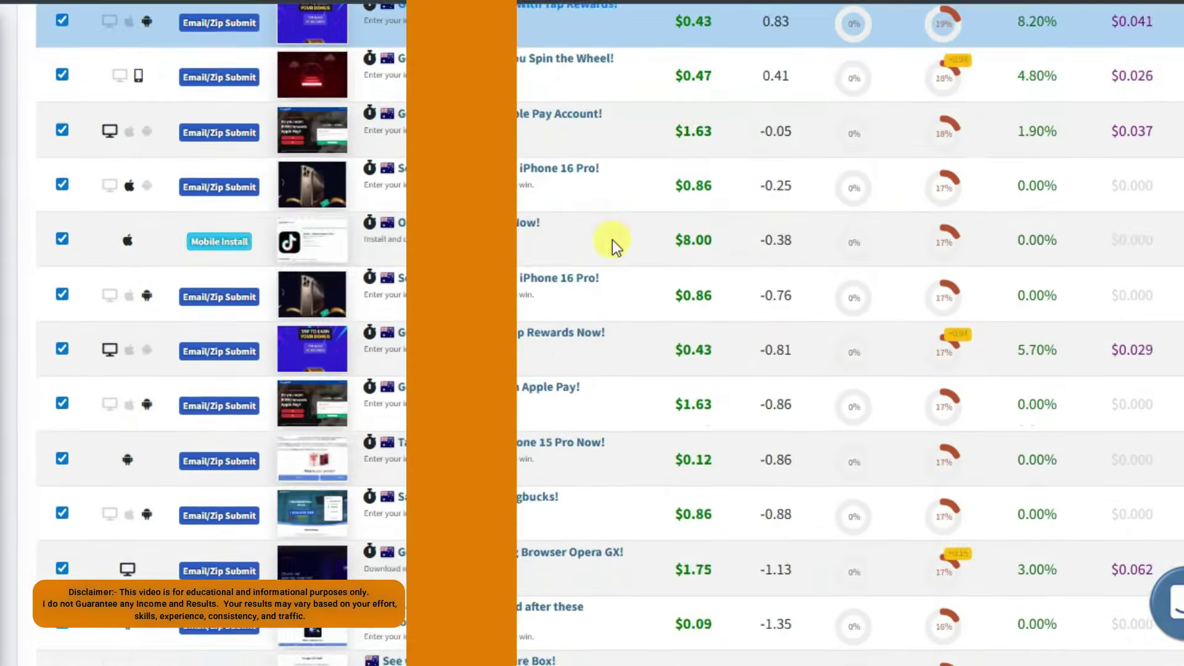
{"action": "scroll", "coordinate": [614, 259], "scroll_direction": "down", "scroll_amount": 6}
{"action": "scroll", "coordinate": [621, 291], "scroll_direction": "up", "scroll_amount": 9}
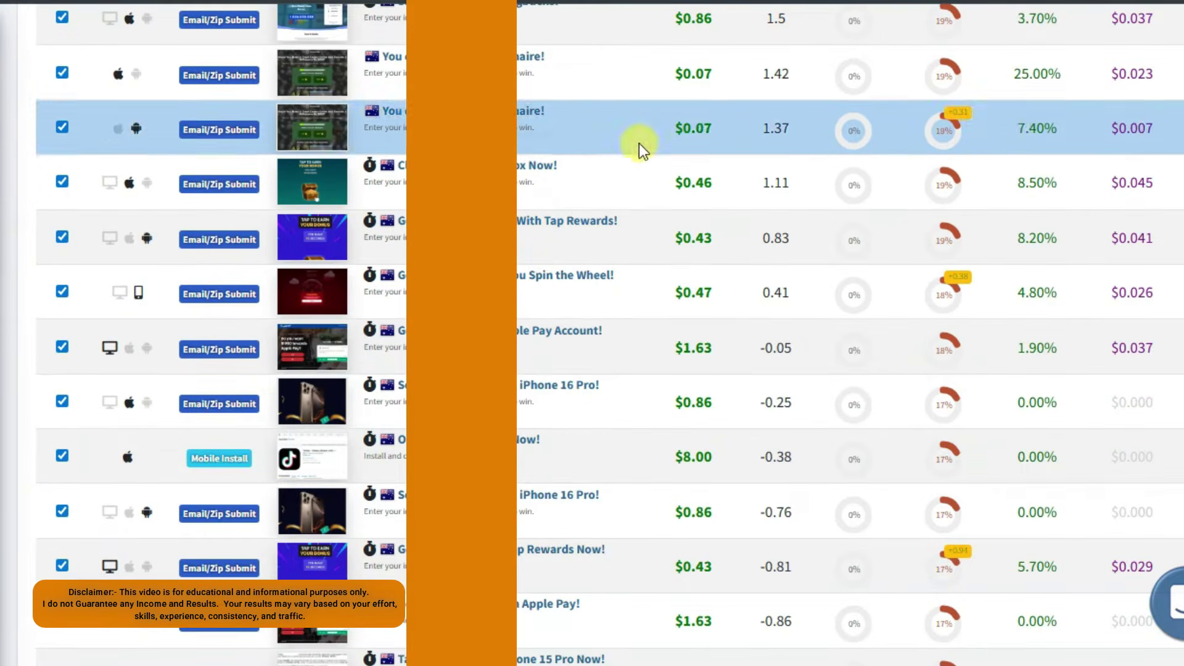
{"action": "left_click", "coordinate": [518, 453]}
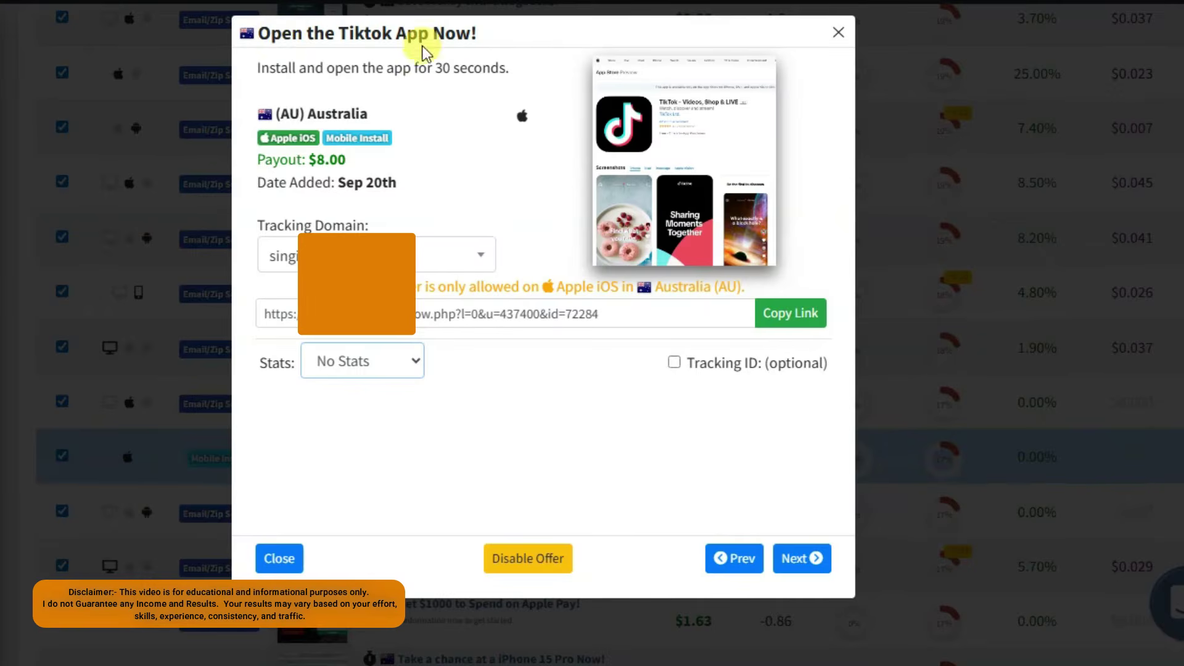
Step: Examine the TikTok offer's instructions, country, device restriction, payout and tracking link
{"action": "left_click_drag", "start_coordinate": [288, 70], "coordinate": [518, 73]}
{"action": "left_click", "coordinate": [501, 114]}
{"action": "left_click_drag", "start_coordinate": [310, 117], "coordinate": [377, 123]}
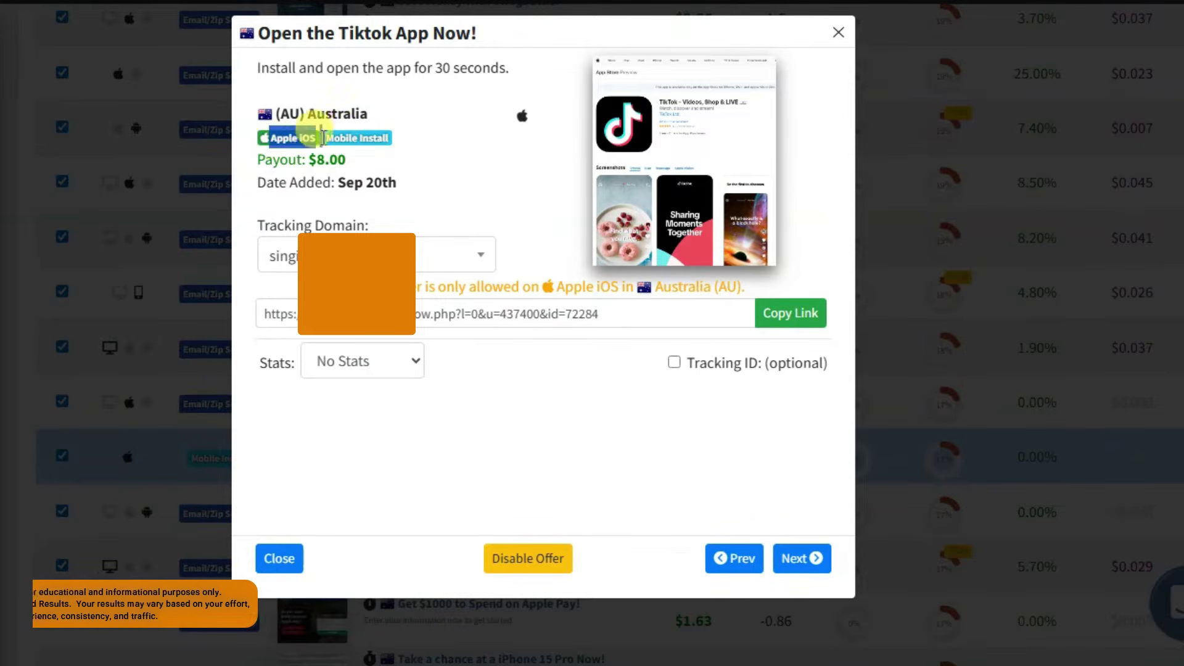
{"action": "left_click", "coordinate": [616, 315]}
{"action": "left_click", "coordinate": [589, 361]}
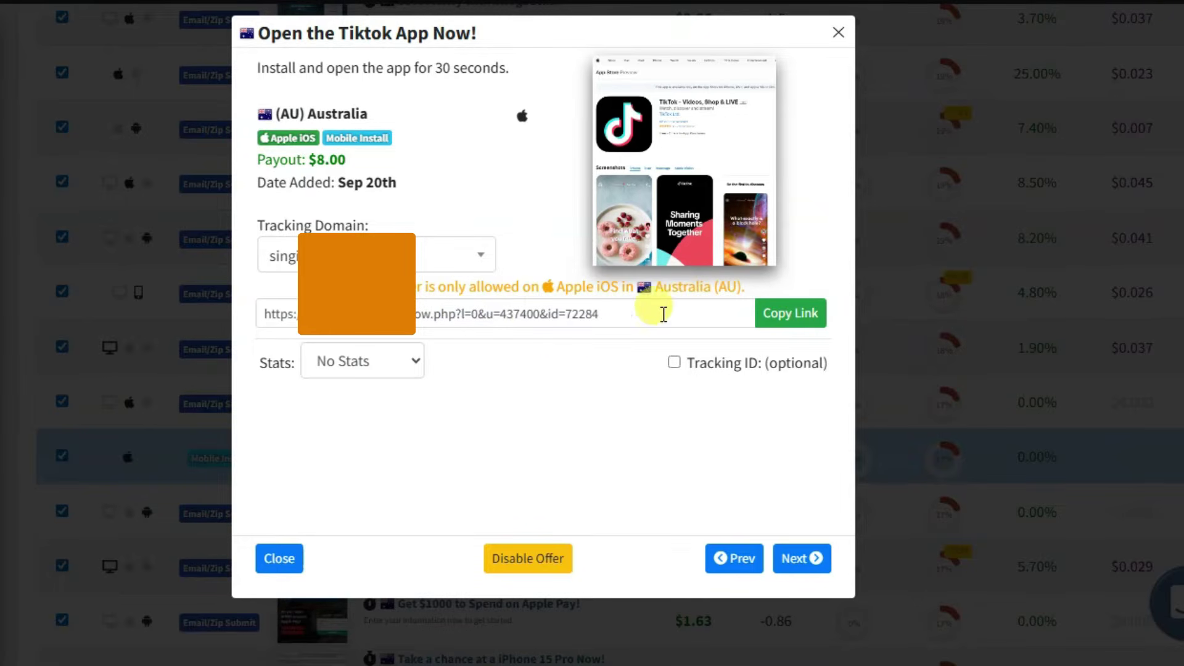
{"action": "left_click_drag", "start_coordinate": [560, 289], "coordinate": [600, 288]}
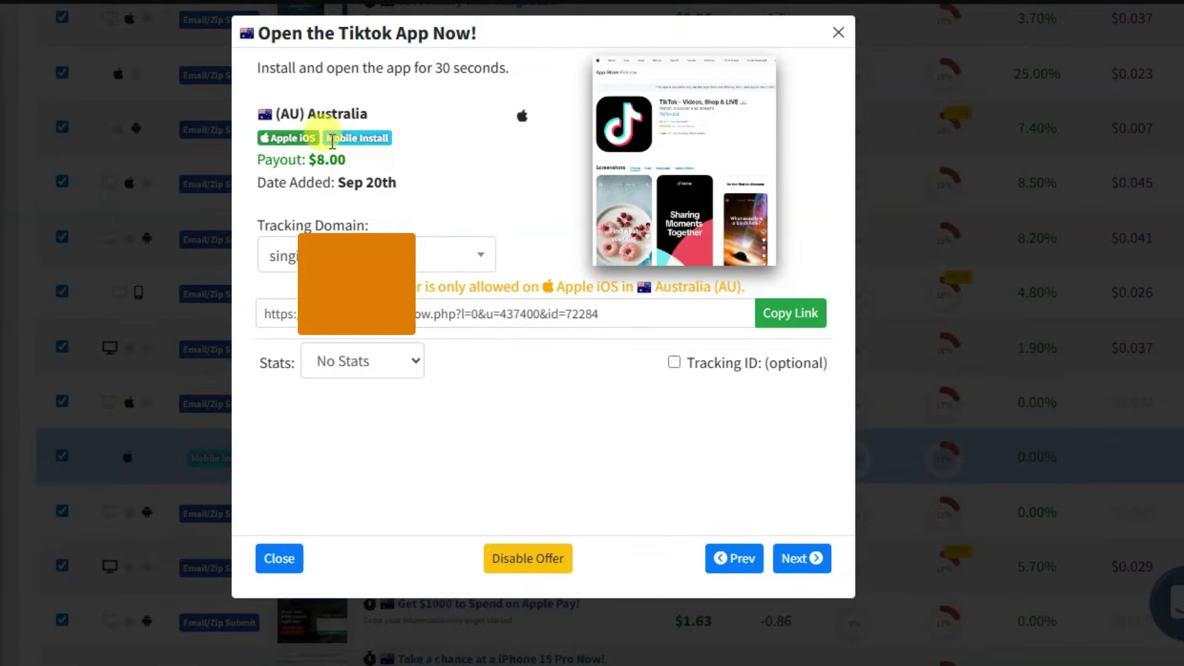
{"action": "triple_click", "coordinate": [314, 159]}
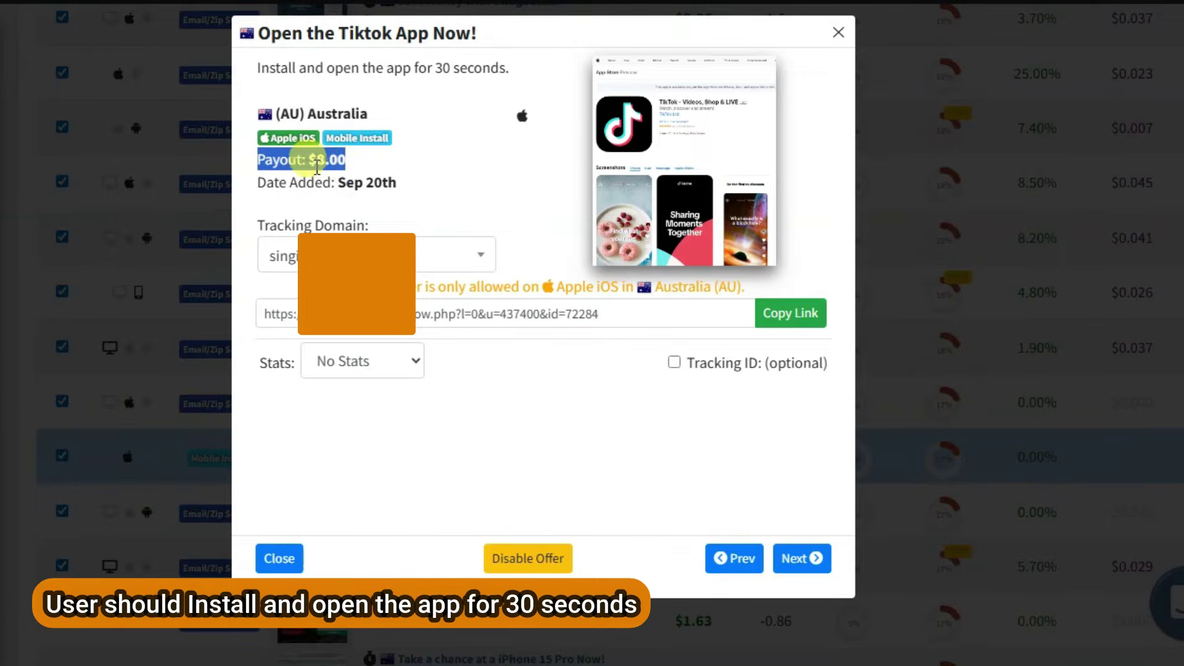
{"action": "left_click", "coordinate": [432, 171]}
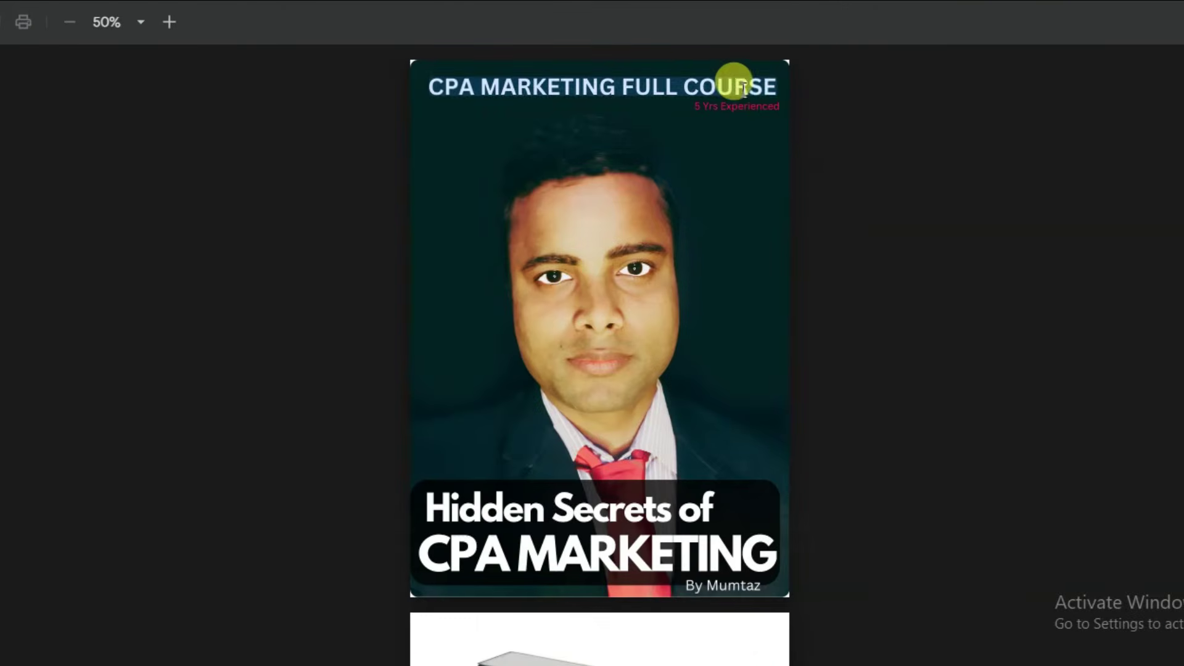
Step: Switch to the CPA marketing ebook PDF and look through its covers, title page and copyright notice up to the table of contents
{"action": "left_click_drag", "start_coordinate": [436, 497], "coordinate": [760, 543]}
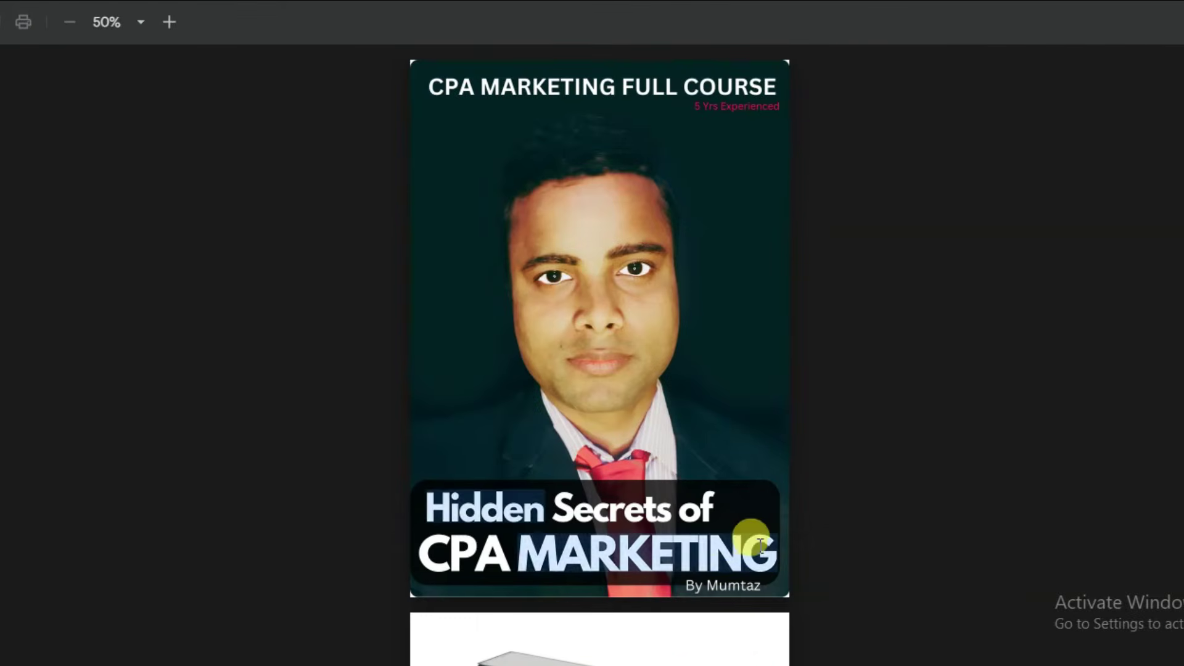
{"action": "left_click", "coordinate": [865, 419]}
{"action": "scroll", "coordinate": [867, 361], "scroll_direction": "down", "scroll_amount": 8}
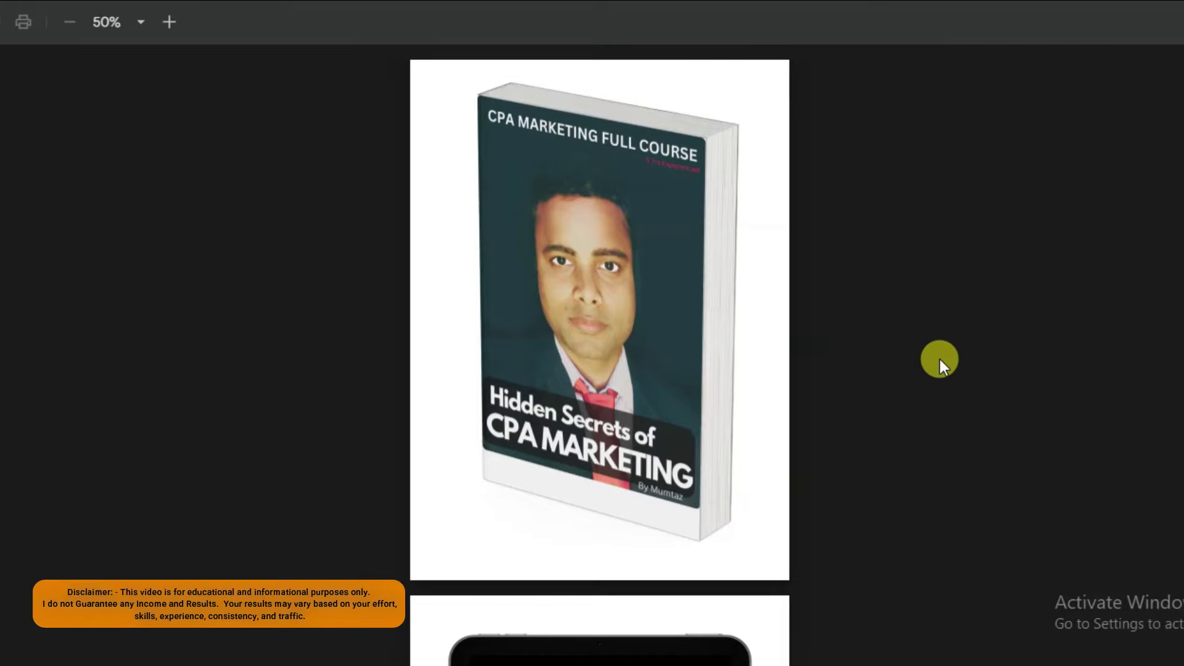
{"action": "scroll", "coordinate": [940, 359], "scroll_direction": "down", "scroll_amount": 5}
{"action": "scroll", "coordinate": [940, 357], "scroll_direction": "down", "scroll_amount": 3}
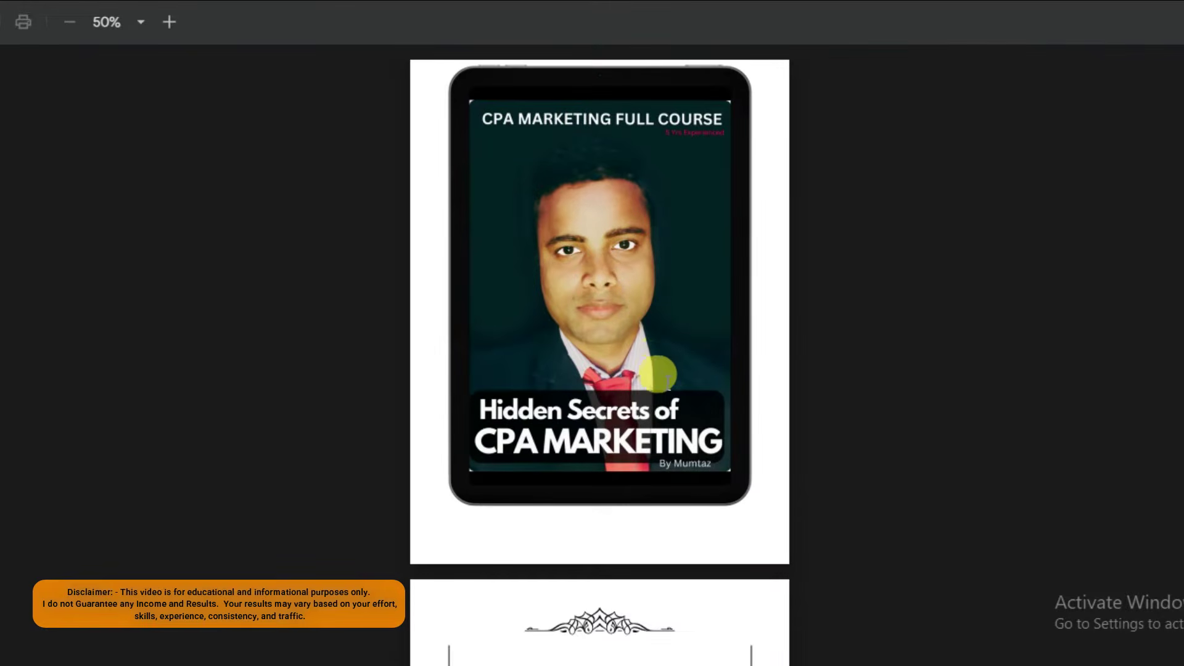
{"action": "scroll", "coordinate": [679, 376], "scroll_direction": "down", "scroll_amount": 5}
{"action": "scroll", "coordinate": [704, 378], "scroll_direction": "down", "scroll_amount": 2}
{"action": "left_click_drag", "start_coordinate": [450, 327], "coordinate": [708, 455]}
{"action": "left_click", "coordinate": [836, 420]}
{"action": "scroll", "coordinate": [843, 416], "scroll_direction": "down", "scroll_amount": 10}
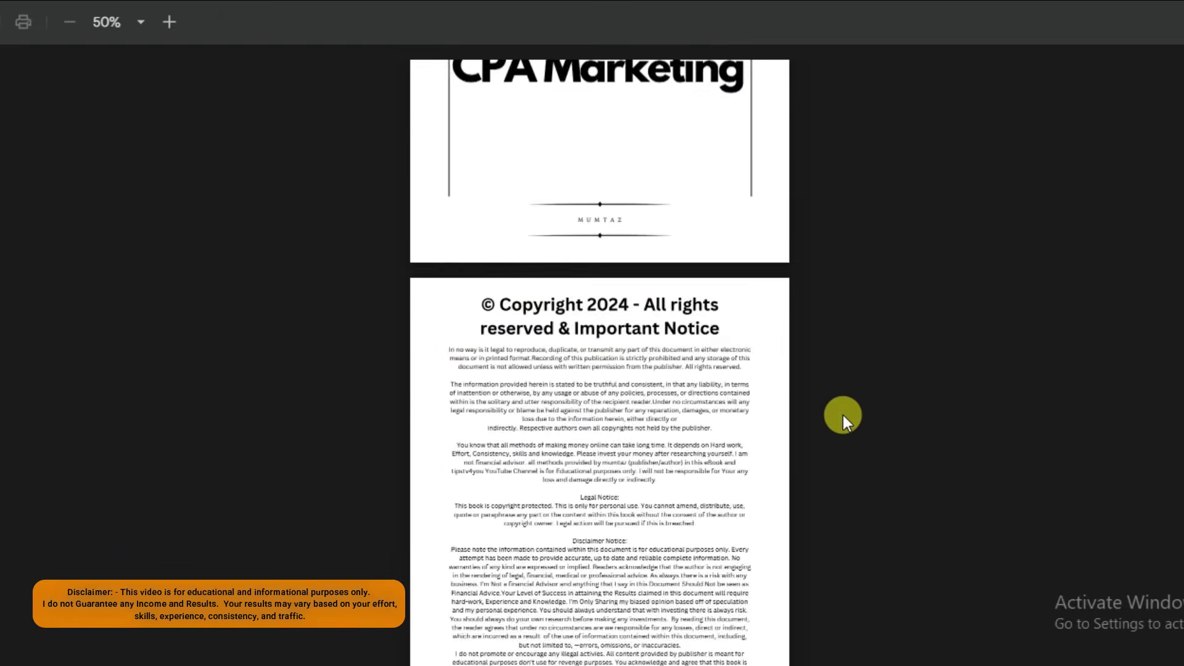
{"action": "scroll", "coordinate": [842, 416], "scroll_direction": "down", "scroll_amount": 14}
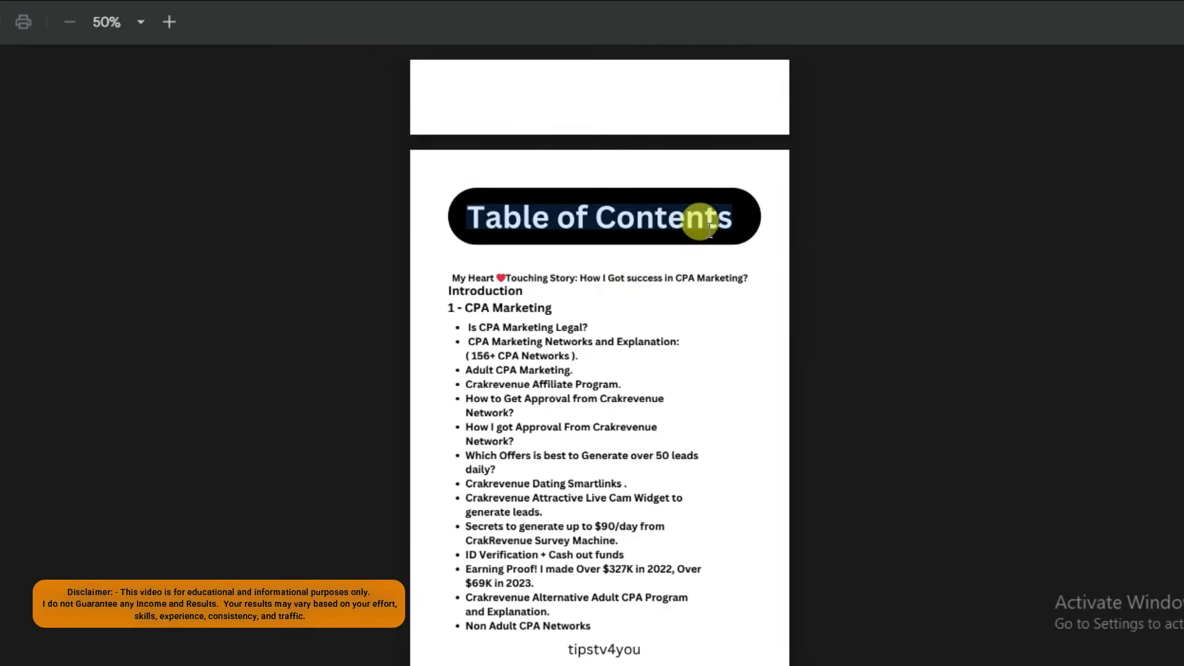
Step: Examine the ebook's table of contents, from the introduction and CPA Marketing chapter to the website and free traffic chapters
{"action": "left_click_drag", "start_coordinate": [455, 268], "coordinate": [648, 407]}
{"action": "double_click", "coordinate": [648, 404]}
{"action": "left_click", "coordinate": [529, 336]}
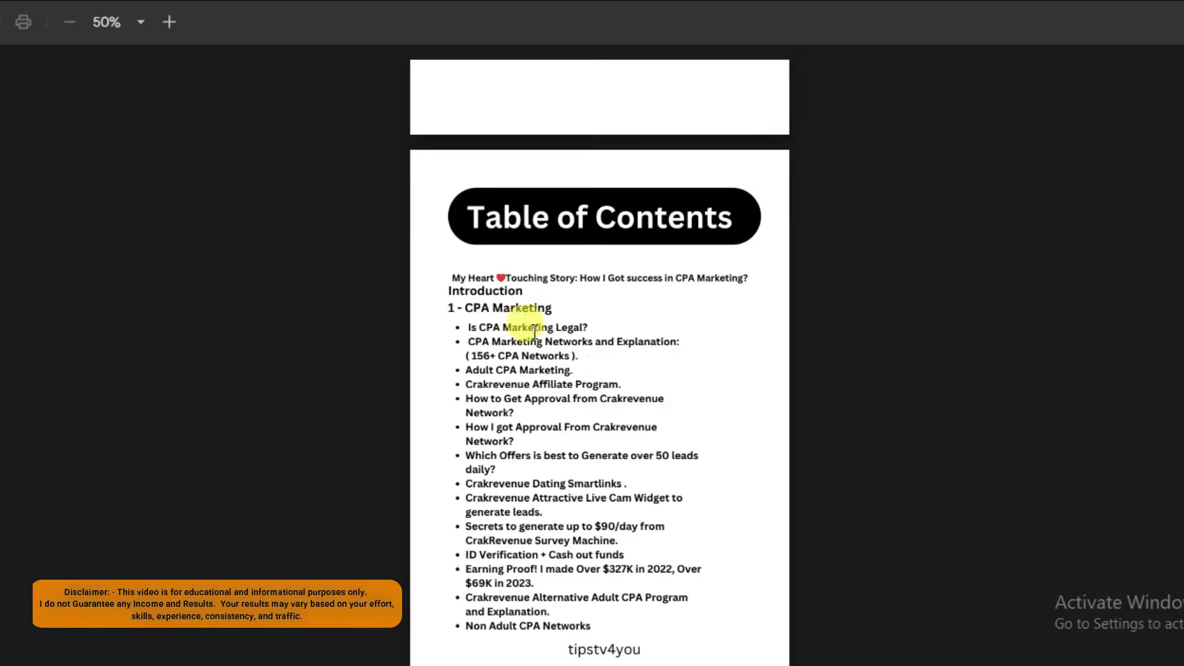
{"action": "left_click_drag", "start_coordinate": [549, 279], "coordinate": [603, 301]}
{"action": "left_click", "coordinate": [701, 297]}
{"action": "scroll", "coordinate": [549, 432], "scroll_direction": "down", "scroll_amount": 2}
{"action": "left_click_drag", "start_coordinate": [467, 475], "coordinate": [697, 476]}
{"action": "left_click", "coordinate": [594, 475]}
{"action": "scroll", "coordinate": [573, 469], "scroll_direction": "down", "scroll_amount": 10}
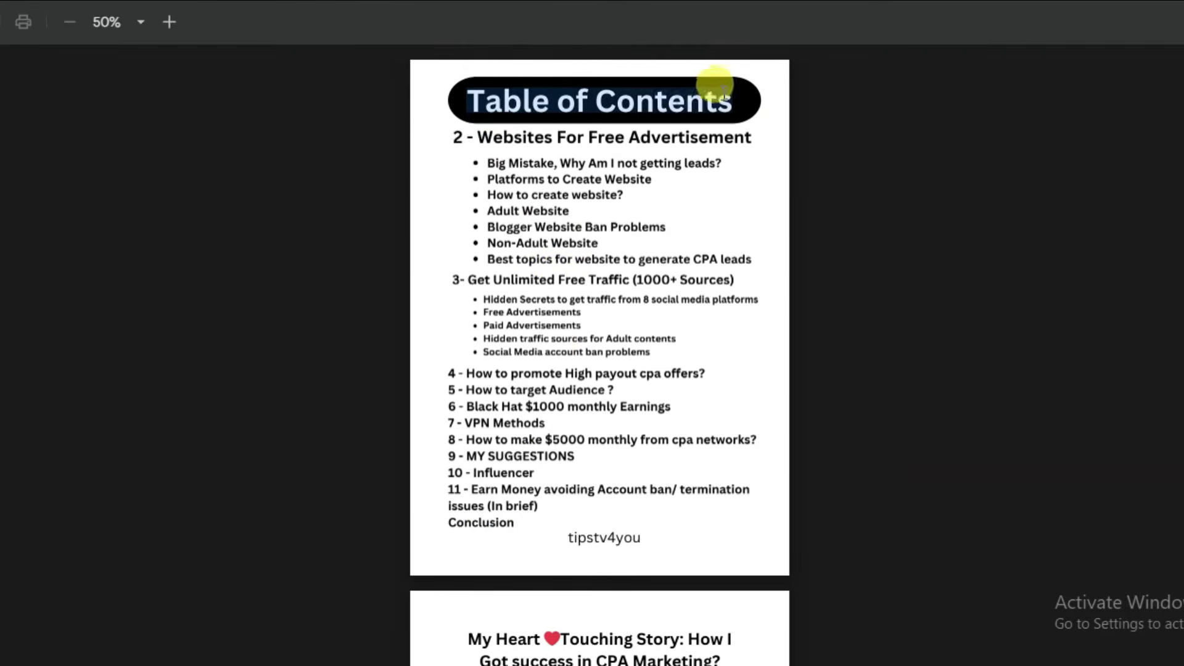
{"action": "left_click_drag", "start_coordinate": [479, 137], "coordinate": [751, 138]}
{"action": "left_click", "coordinate": [643, 177]}
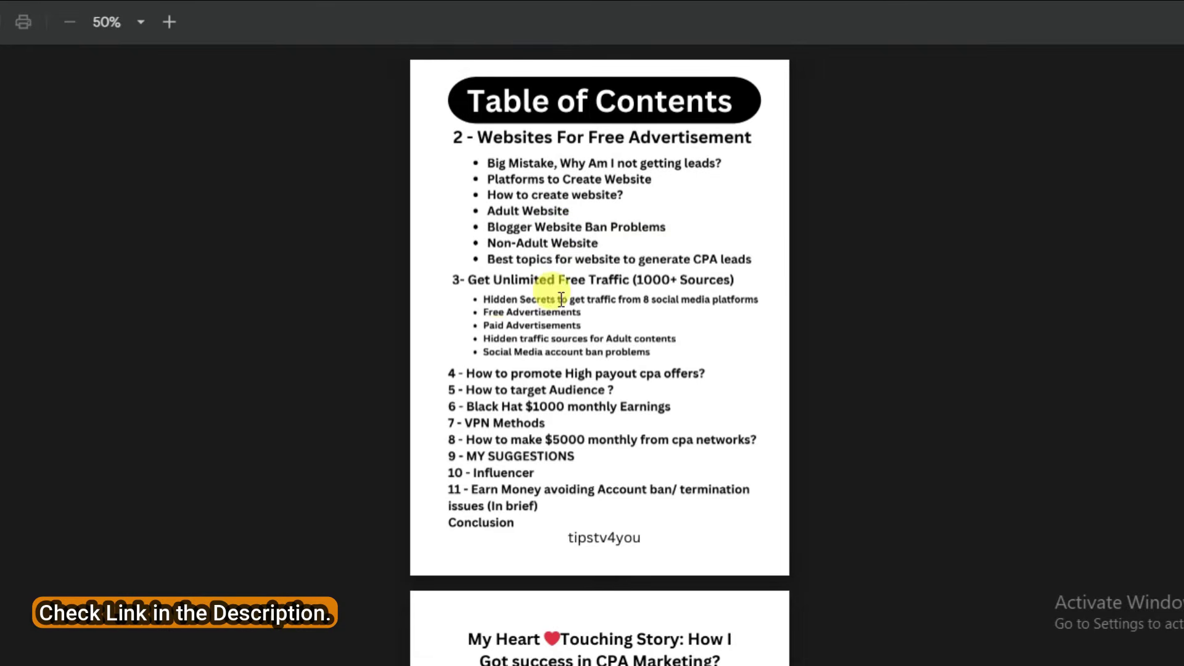
{"action": "left_click_drag", "start_coordinate": [467, 280], "coordinate": [709, 278]}
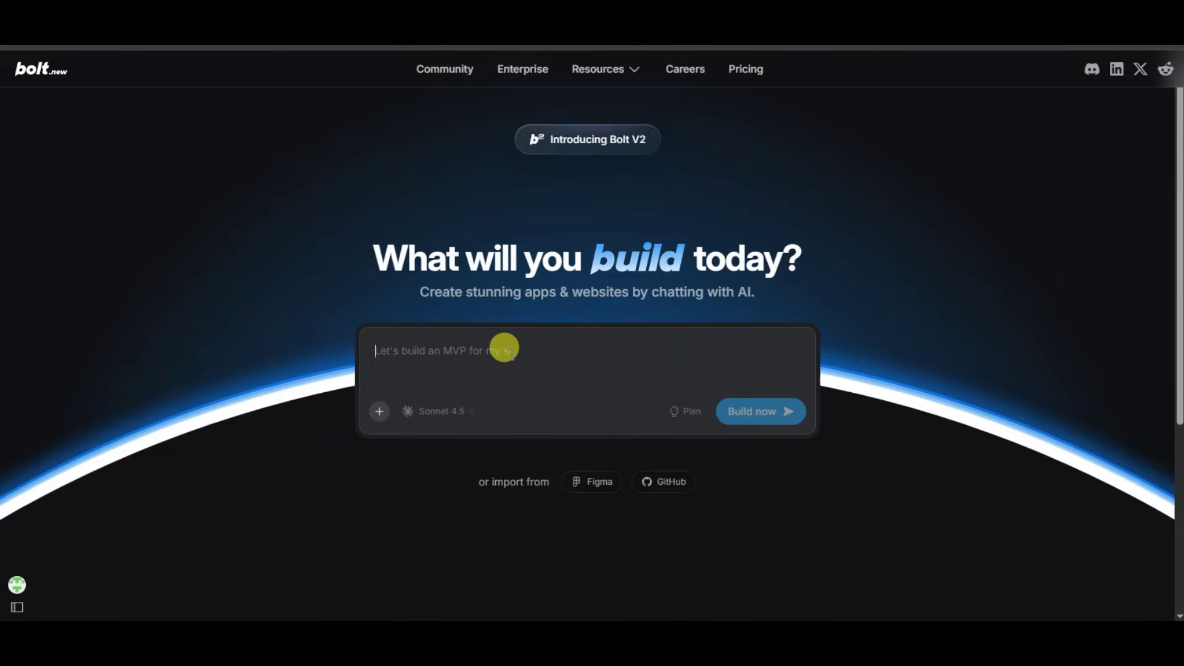
Step: Write a bolt.new prompt for an educational TikTok website explaining the app and its business and traffic uses, with install buttons using the CPA link
{"action": "type", "text": "Build a best educational website about tiktok. explain about tiktok app. how can people use tiktok for business, traffic and more. and add button to install tiktok app. insert this cpa link on buttons -"}
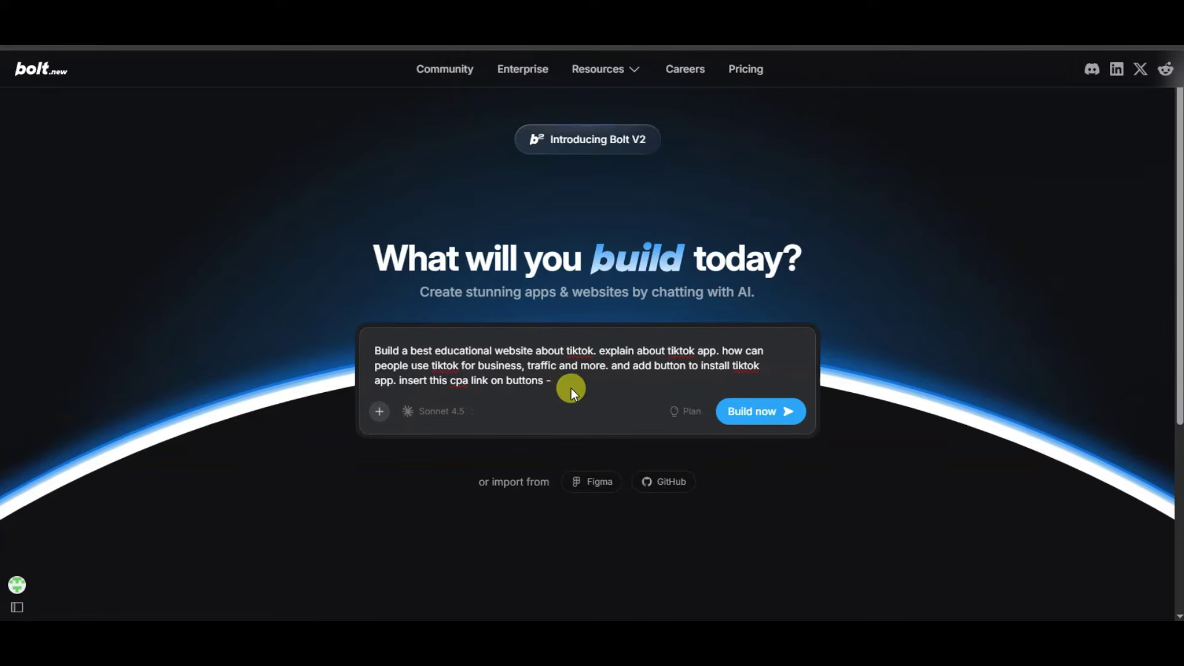
{"action": "key", "text": "ctrl+a"}
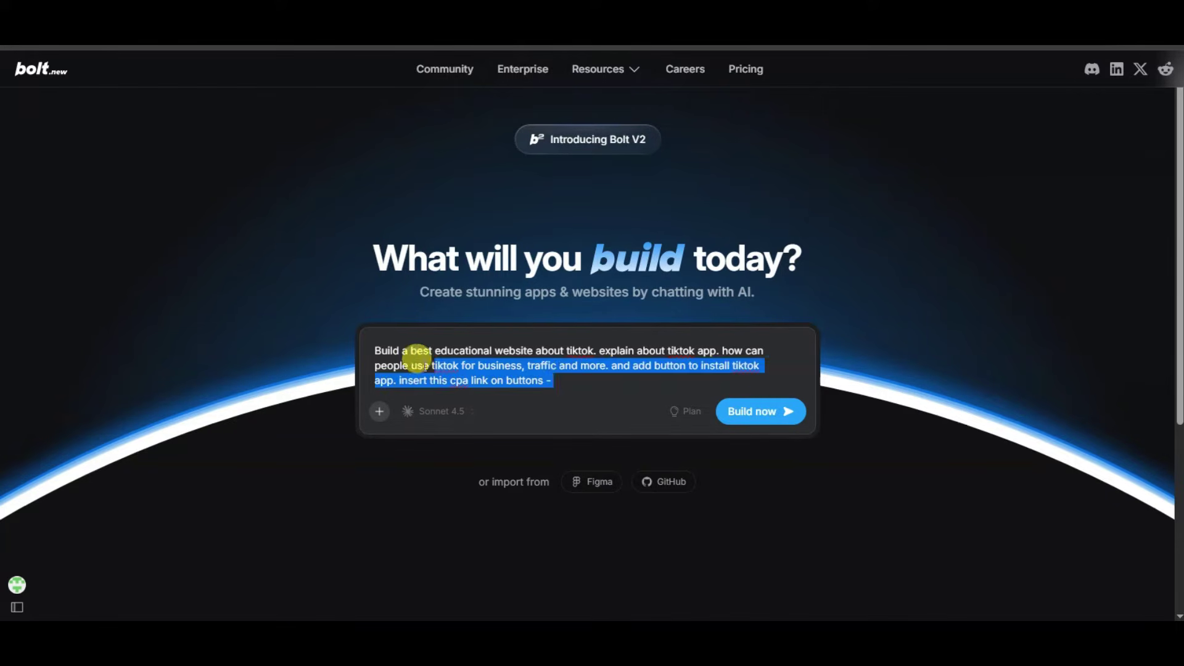
{"action": "left_click", "coordinate": [559, 380]}
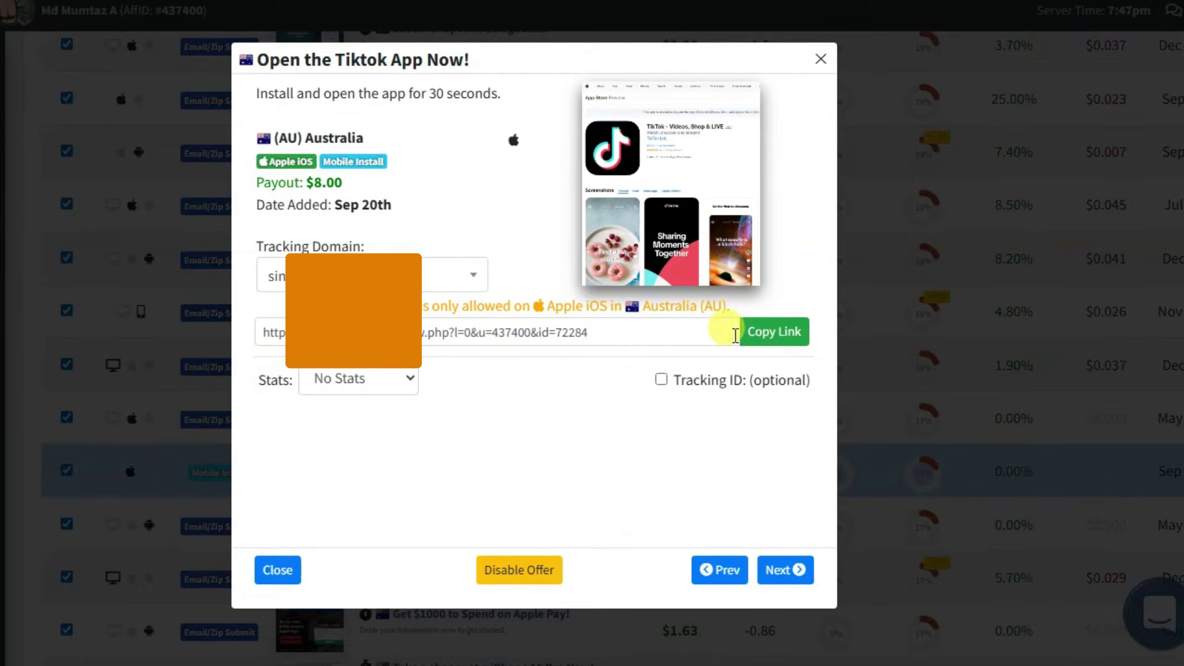
Step: Copy the TikTok offer's tracking link from CPAGrip and paste it at the end of the bolt.new prompt
{"action": "left_click", "coordinate": [777, 336]}
{"action": "left_click", "coordinate": [774, 332]}
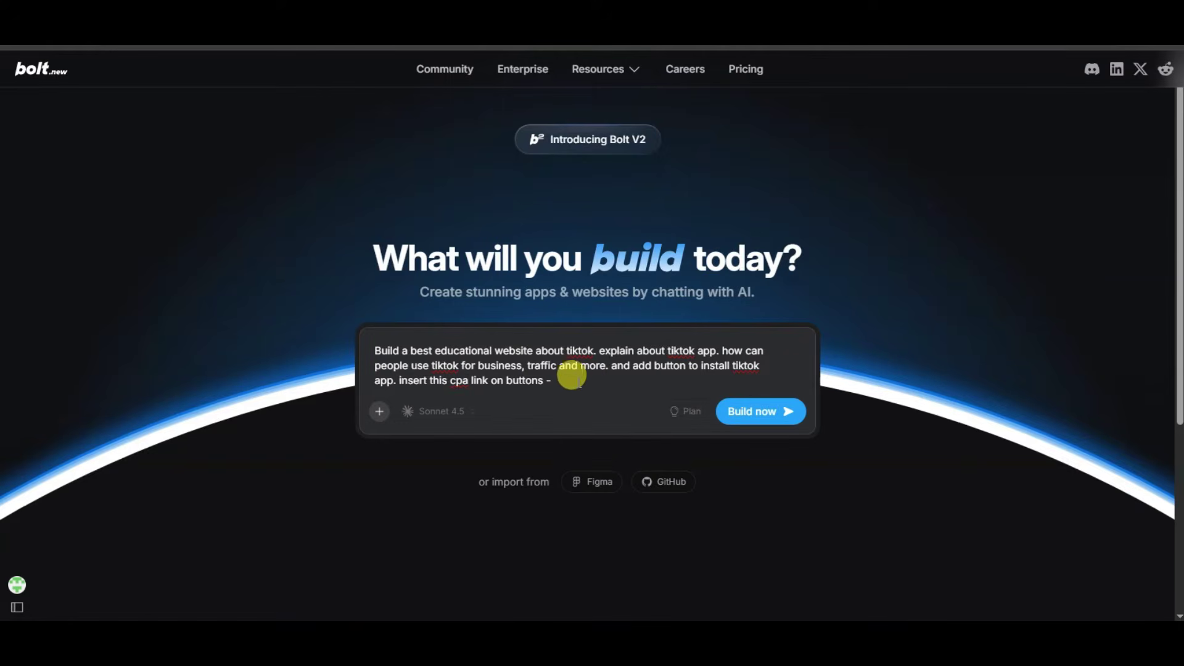
{"action": "right_click", "coordinate": [580, 382]}
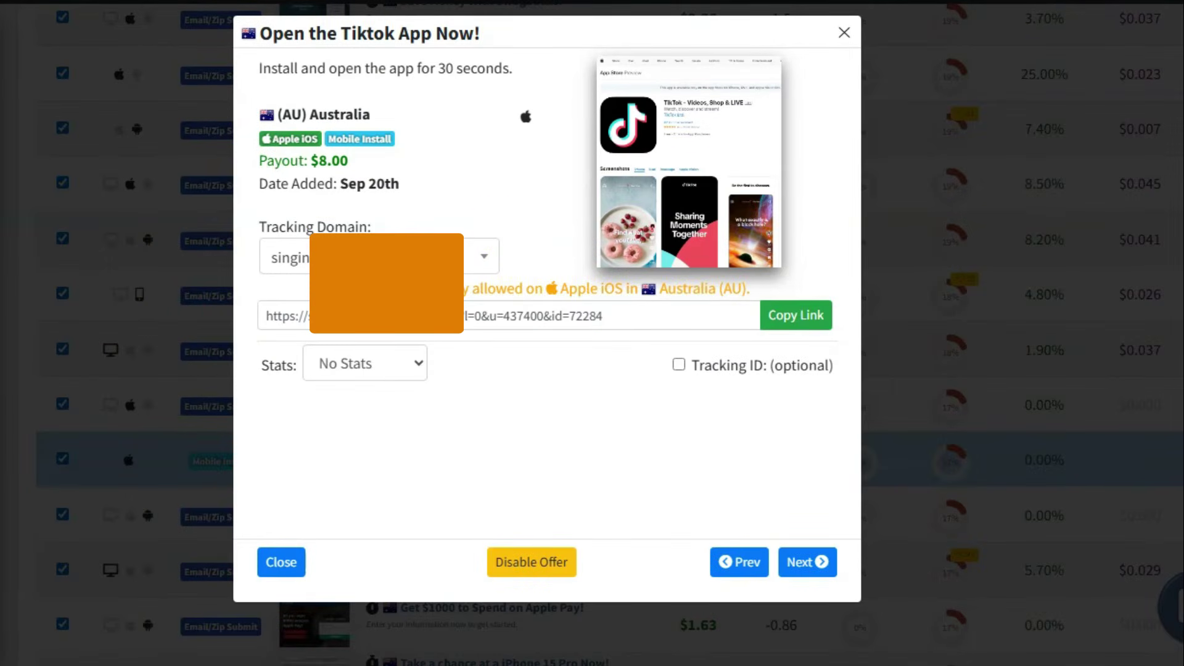
Step: Add the offer notice "This offer is only allowed on Apple iOS in Australia (AU)." from CPAGrip to the bolt.new prompt and build the website
{"action": "left_click_drag", "start_coordinate": [465, 289], "coordinate": [613, 274]}
{"action": "left_click_drag", "start_coordinate": [613, 274], "coordinate": [728, 288]}
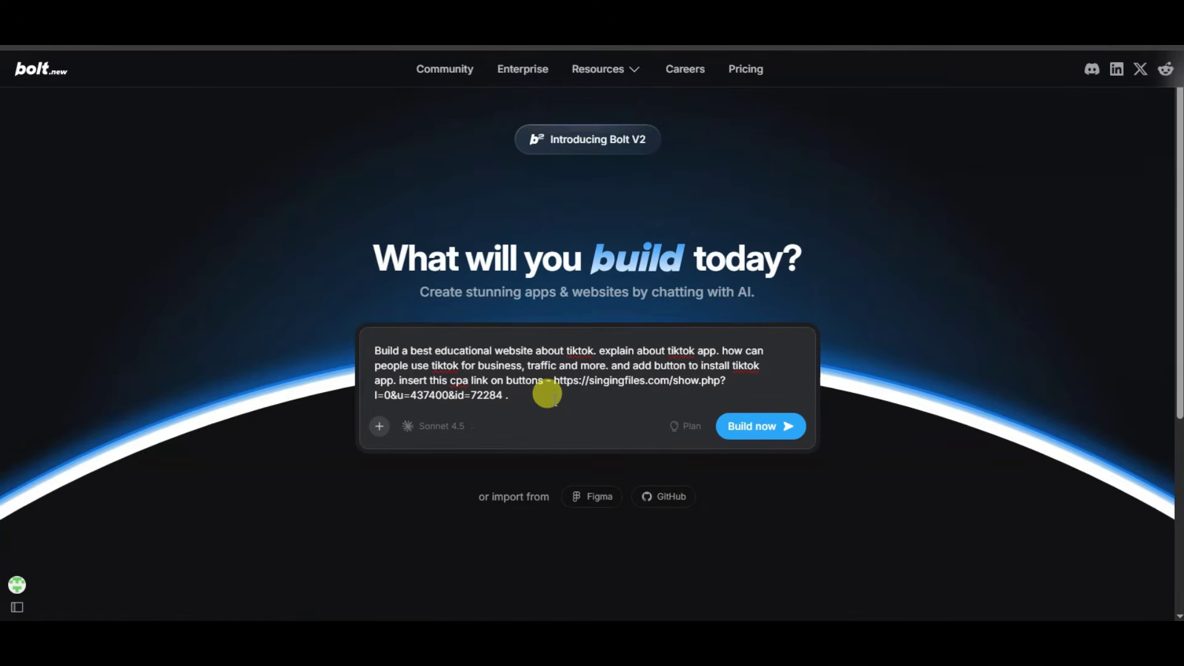
{"action": "right_click", "coordinate": [553, 396]}
{"action": "left_click", "coordinate": [616, 231]}
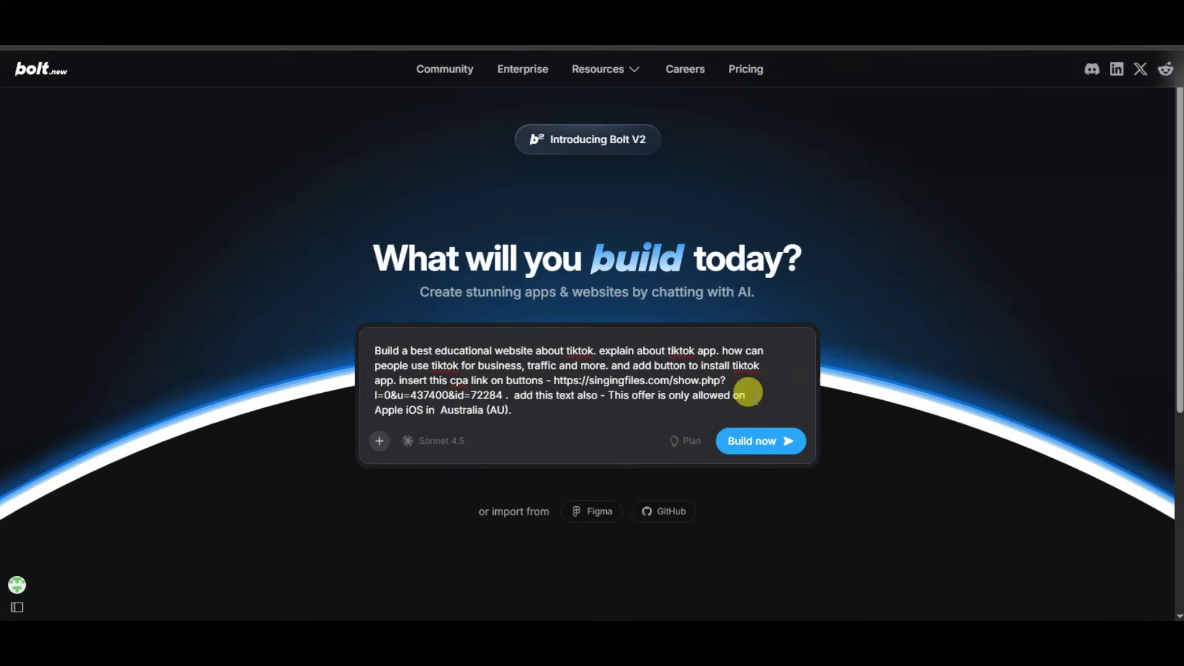
{"action": "left_click", "coordinate": [764, 449]}
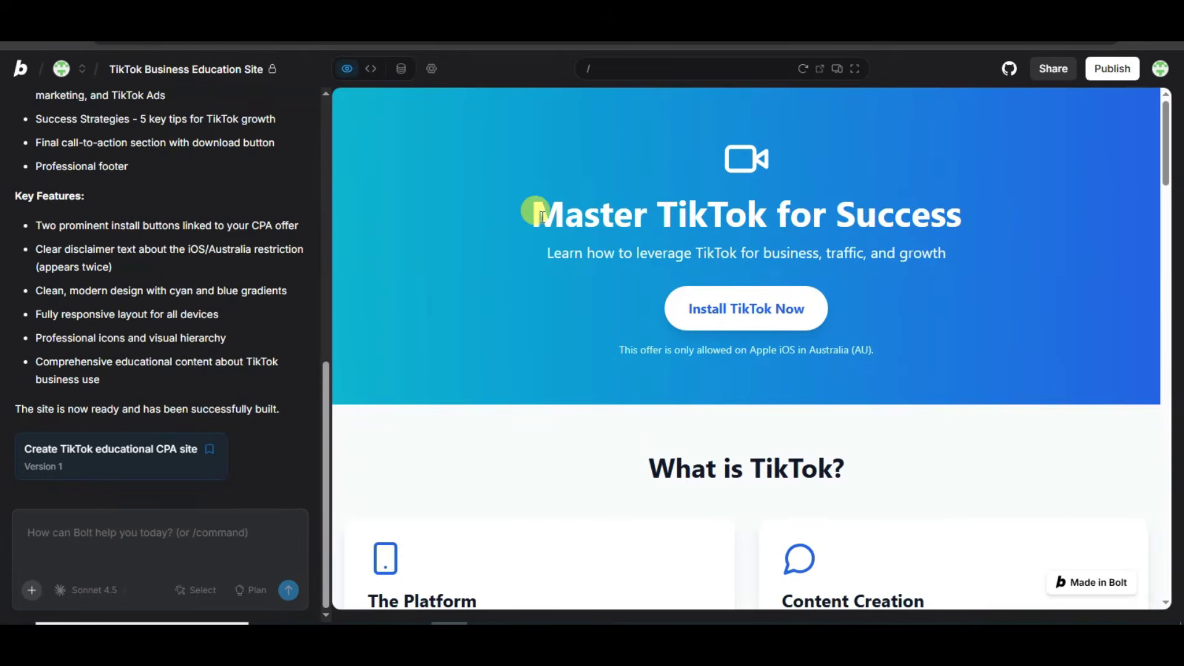
Step: Check the generated site's headline in the preview and publish the TikTok website
{"action": "left_click_drag", "start_coordinate": [542, 216], "coordinate": [904, 236]}
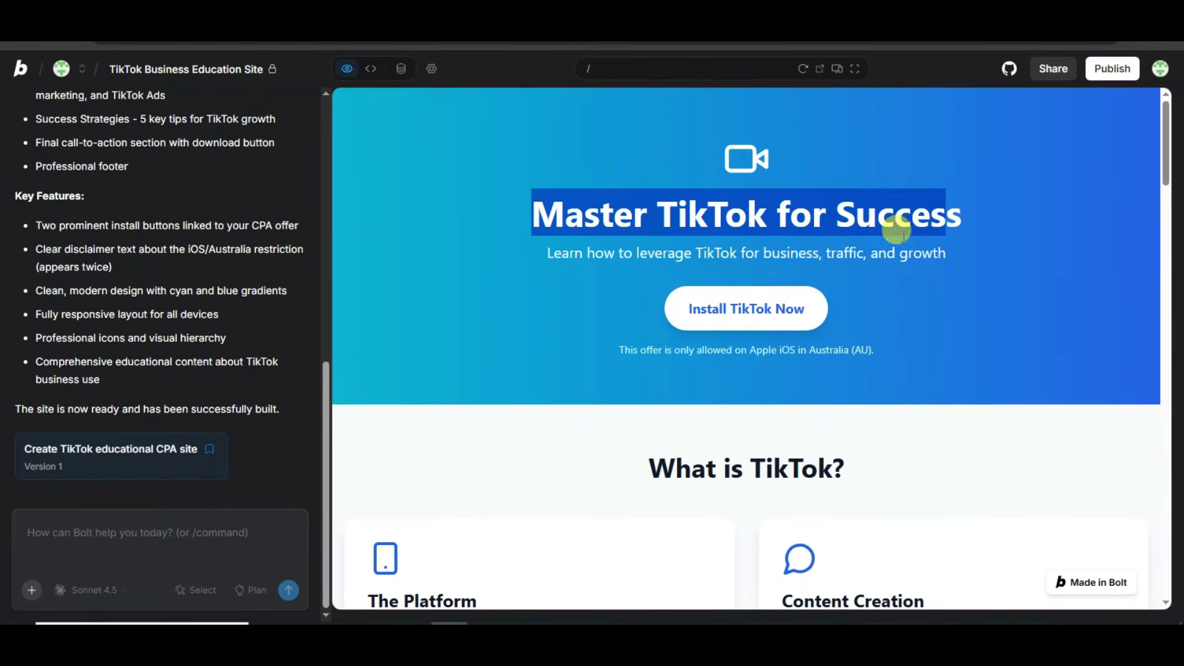
{"action": "left_click", "coordinate": [840, 254]}
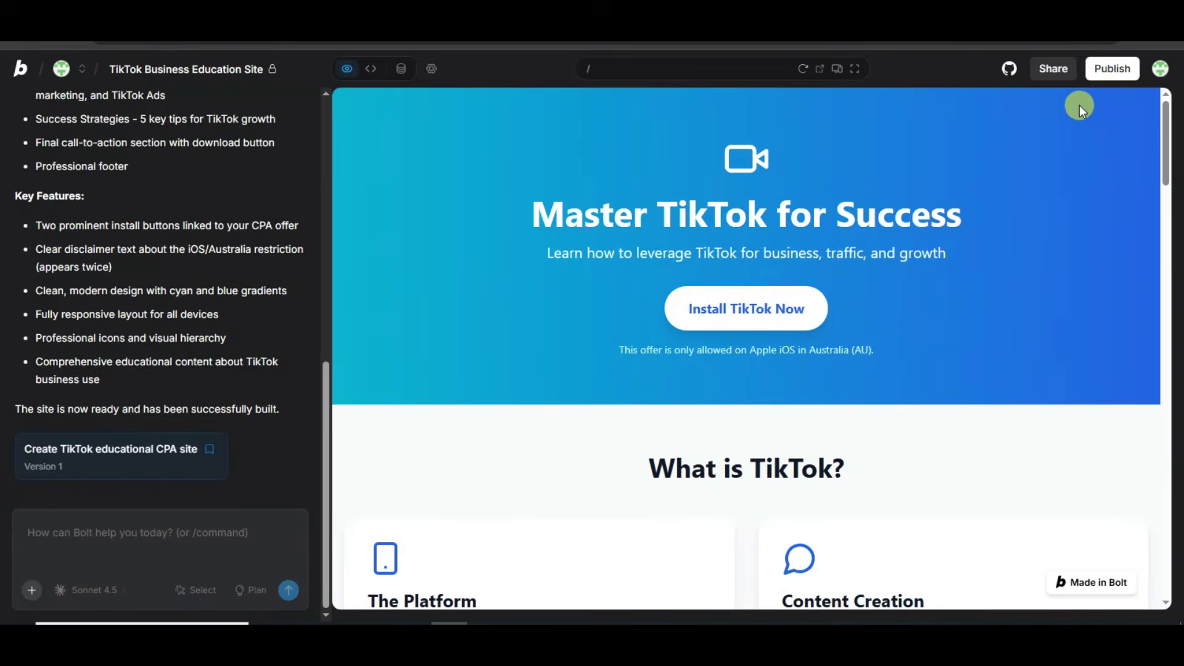
{"action": "left_click", "coordinate": [1114, 75]}
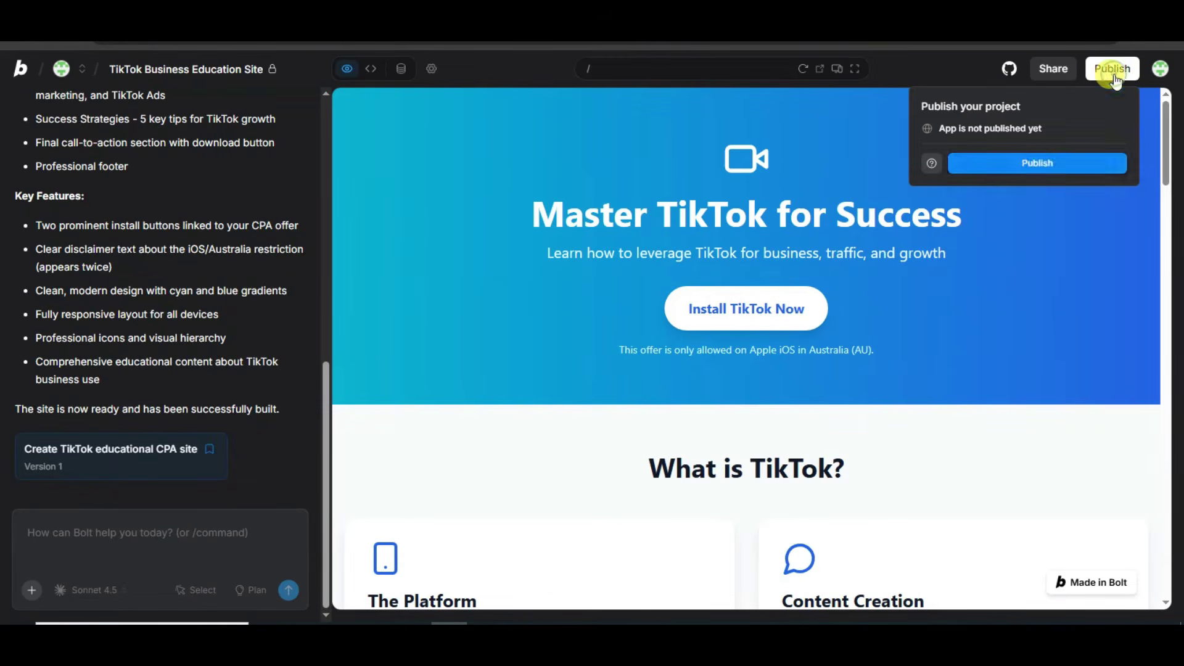
{"action": "left_click", "coordinate": [1036, 163]}
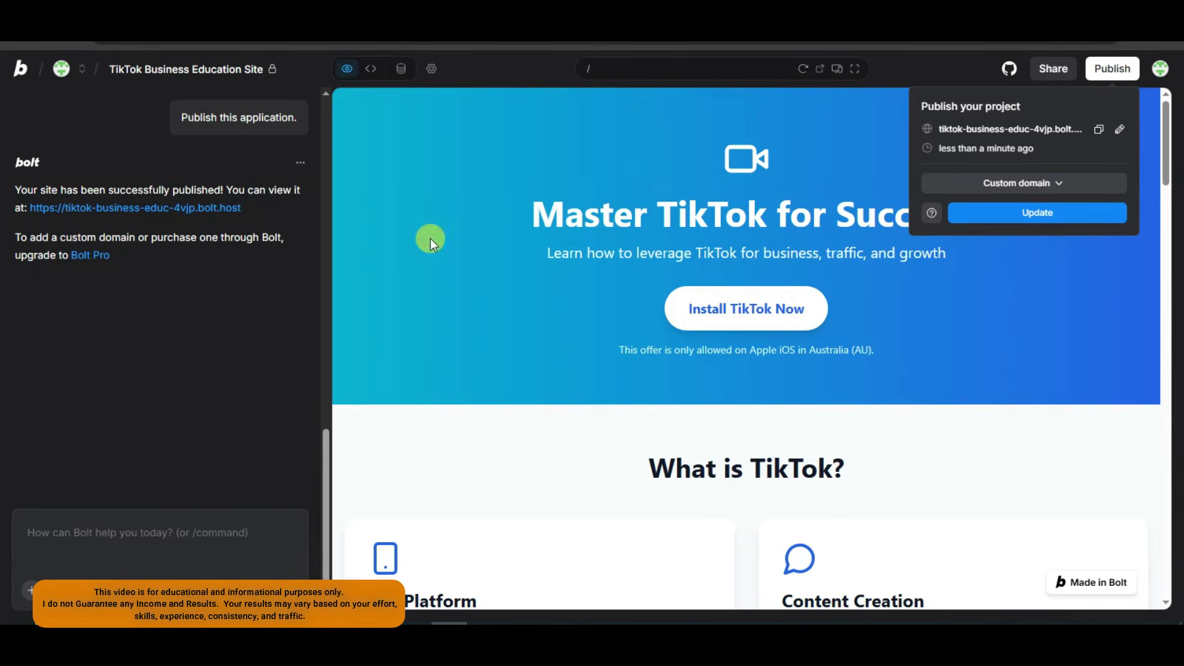
Step: Shorten the published site's subdomain to tiktok and save it with republishing after the update enabled
{"action": "left_click", "coordinate": [1119, 129]}
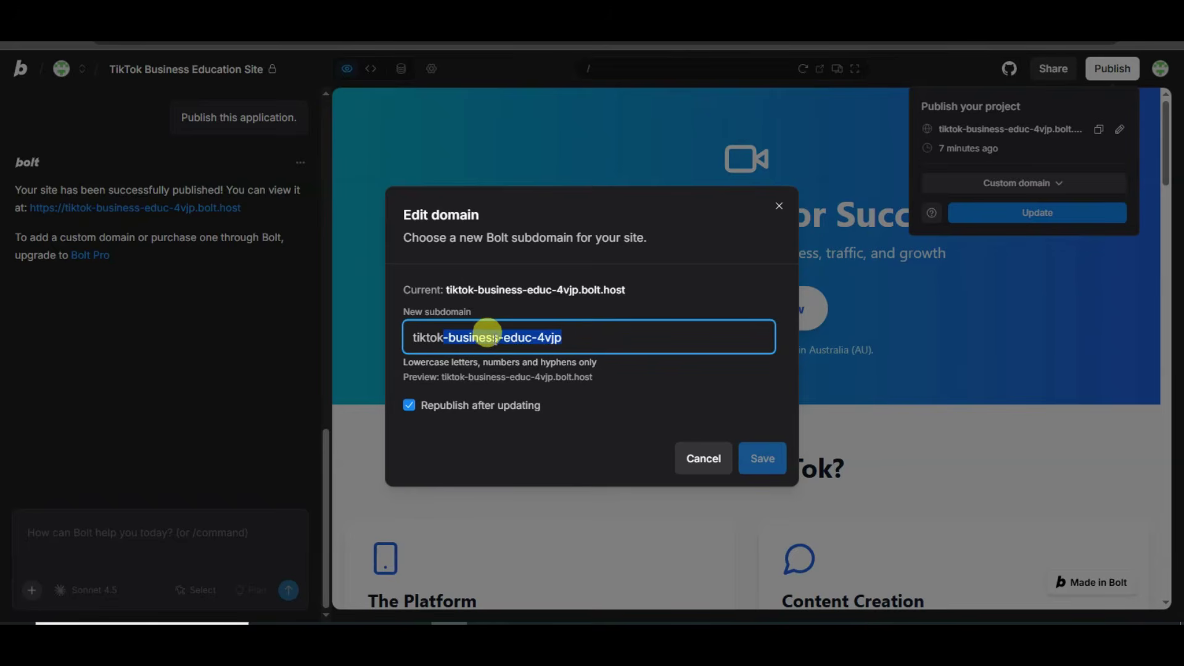
{"action": "key", "text": "BackSpace"}
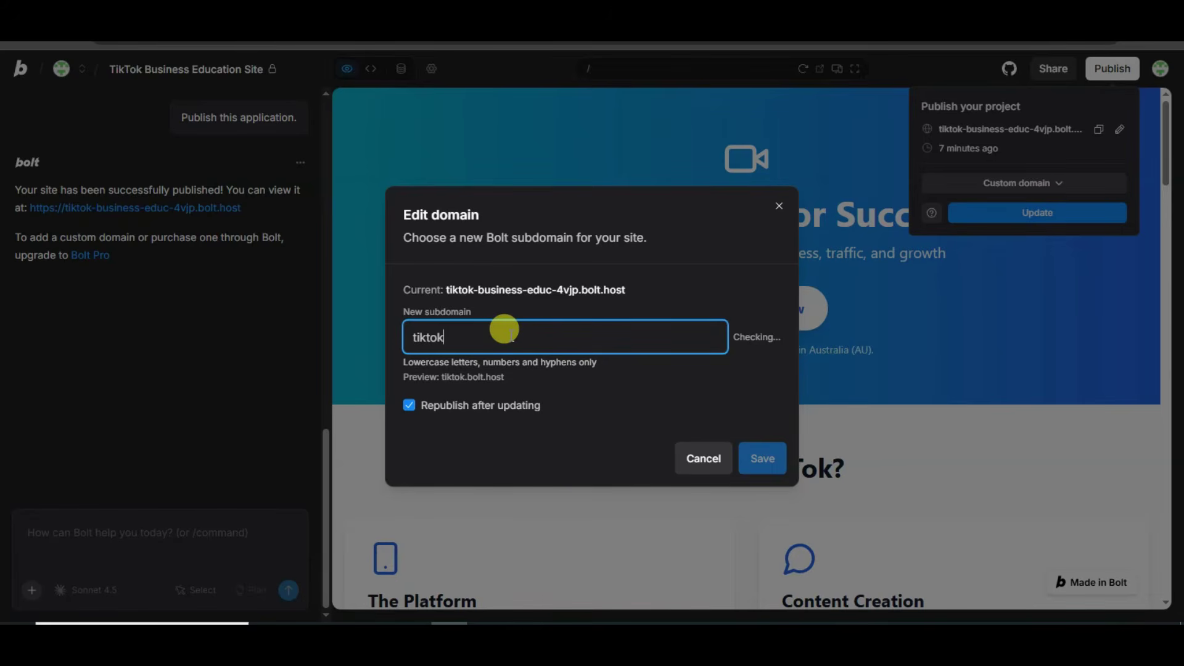
{"action": "left_click", "coordinate": [763, 460]}
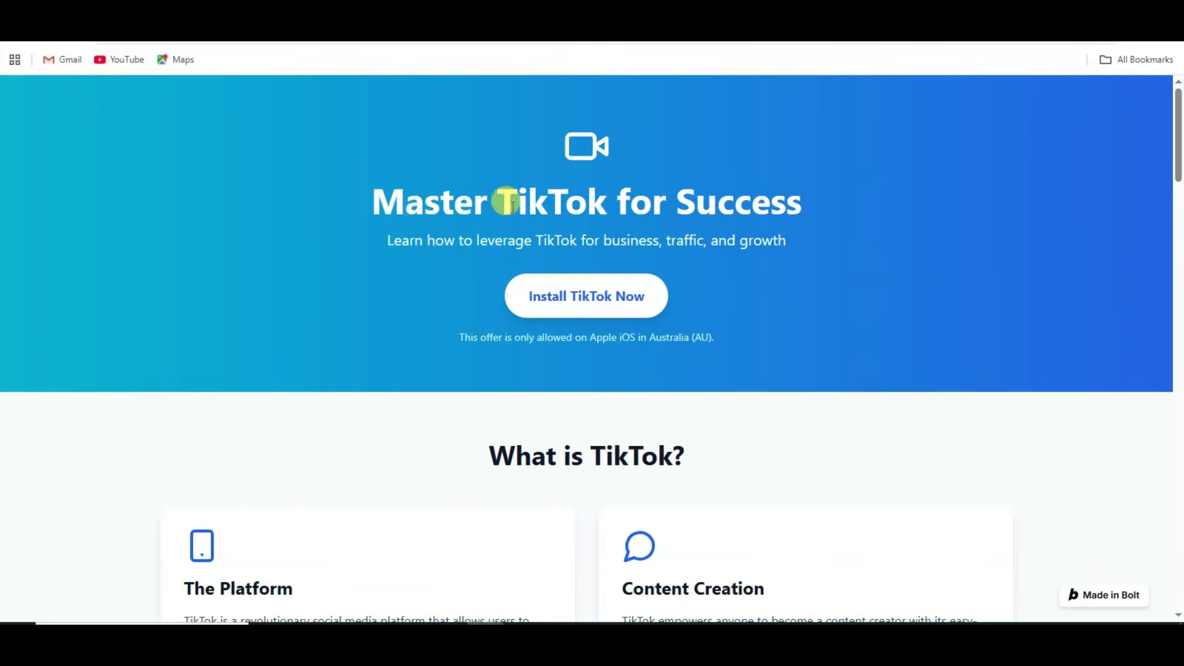
Step: Examine the published site's headline, educational TikTok sections, install button and the offer restriction note beneath it
{"action": "left_click_drag", "start_coordinate": [386, 202], "coordinate": [825, 211]}
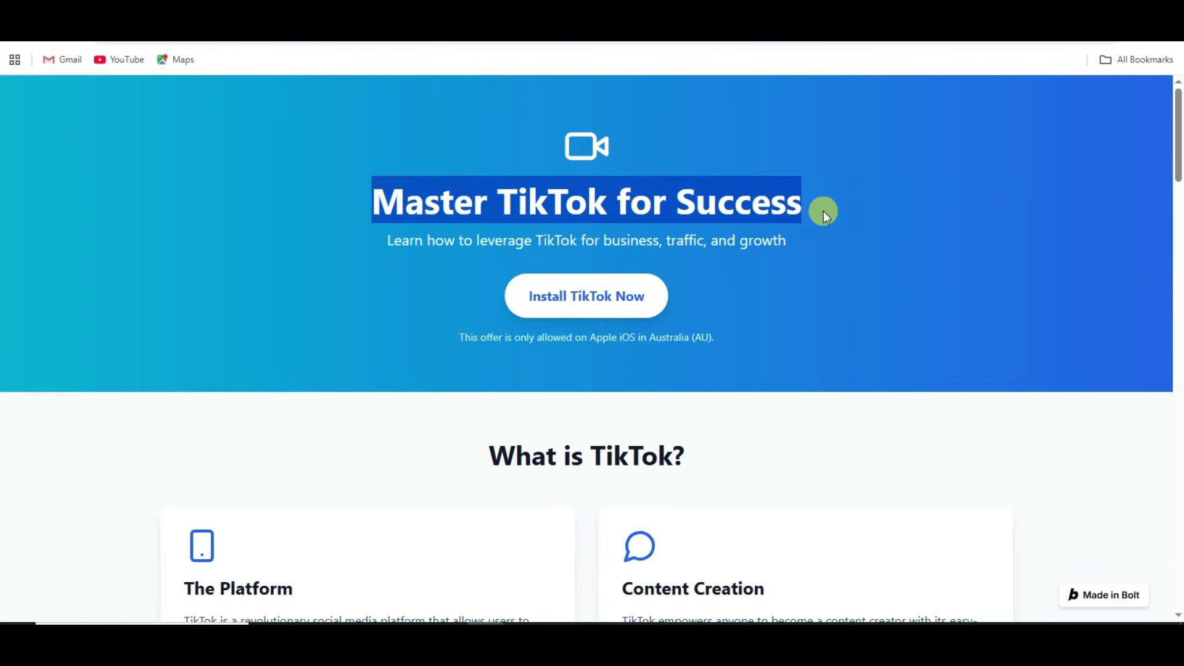
{"action": "left_click", "coordinate": [751, 257]}
{"action": "scroll", "coordinate": [709, 206], "scroll_direction": "down", "scroll_amount": 7}
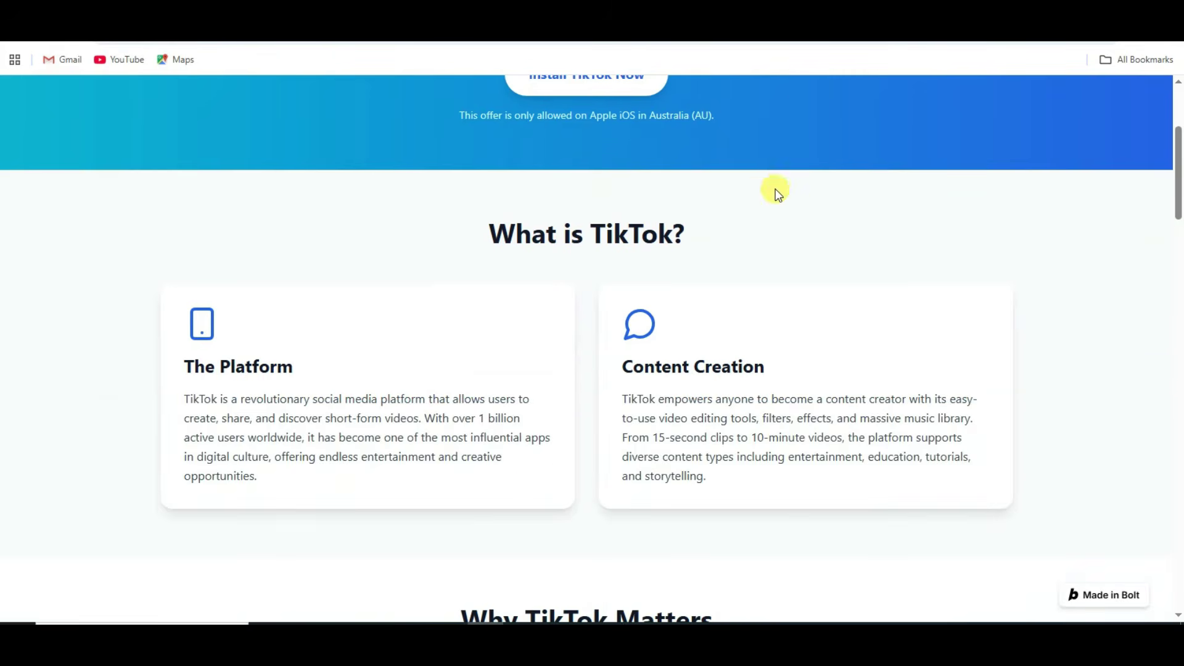
{"action": "scroll", "coordinate": [749, 206], "scroll_direction": "down", "scroll_amount": 12}
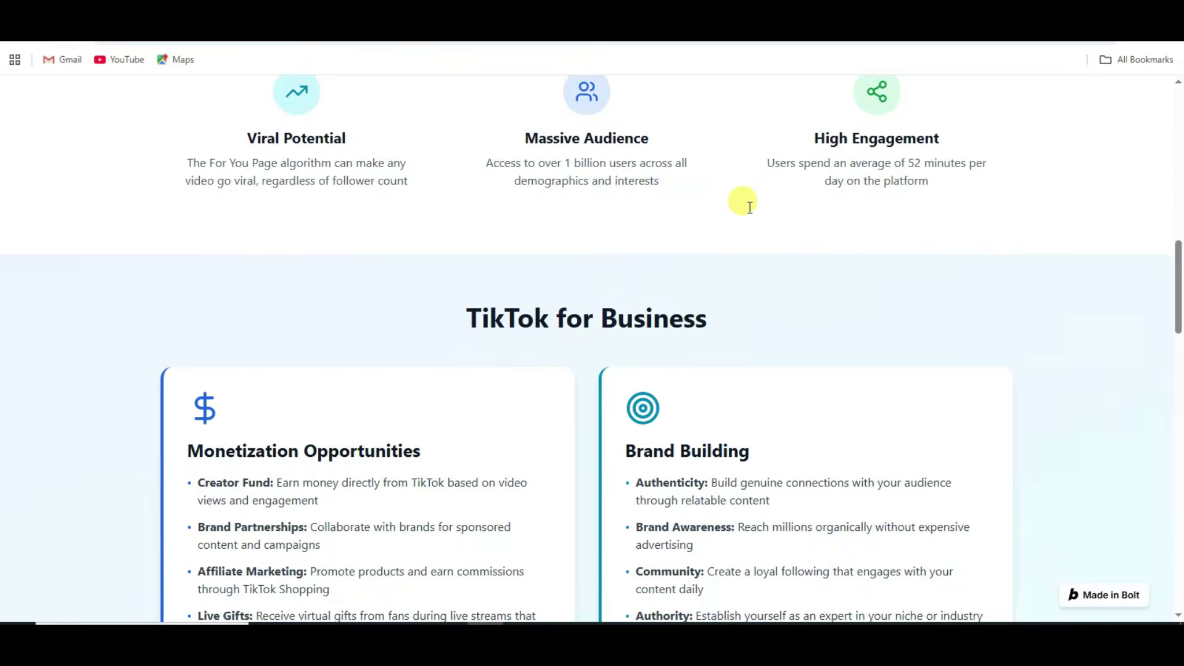
{"action": "left_click_drag", "start_coordinate": [377, 207], "coordinate": [792, 271]}
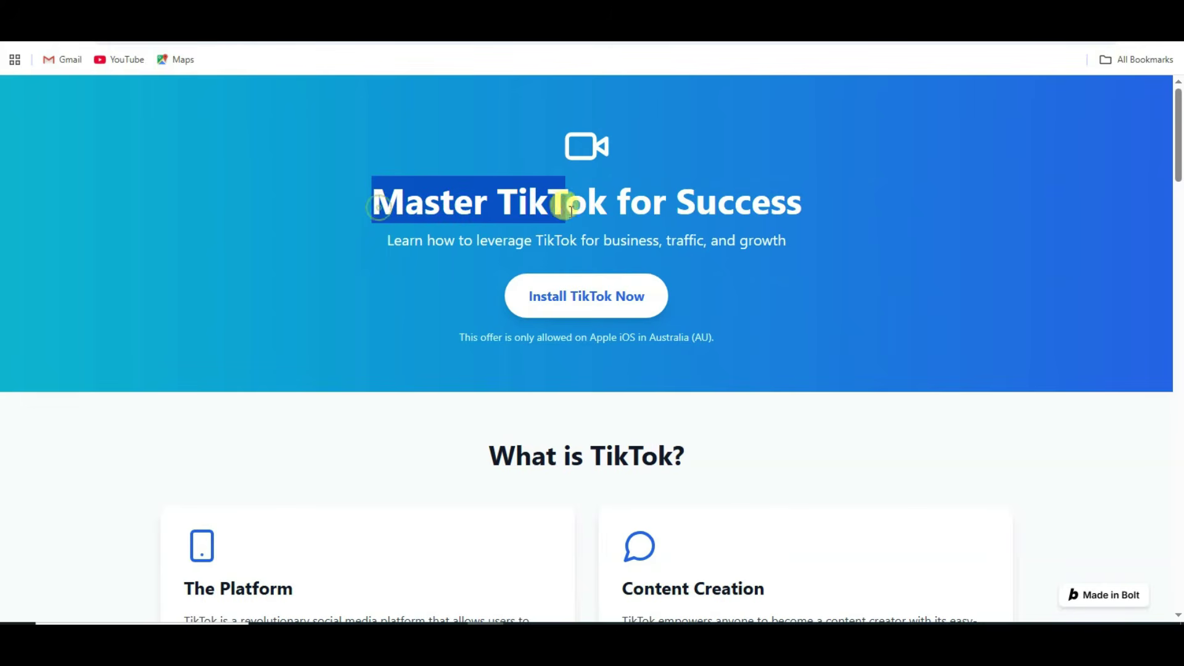
{"action": "left_click", "coordinate": [792, 270]}
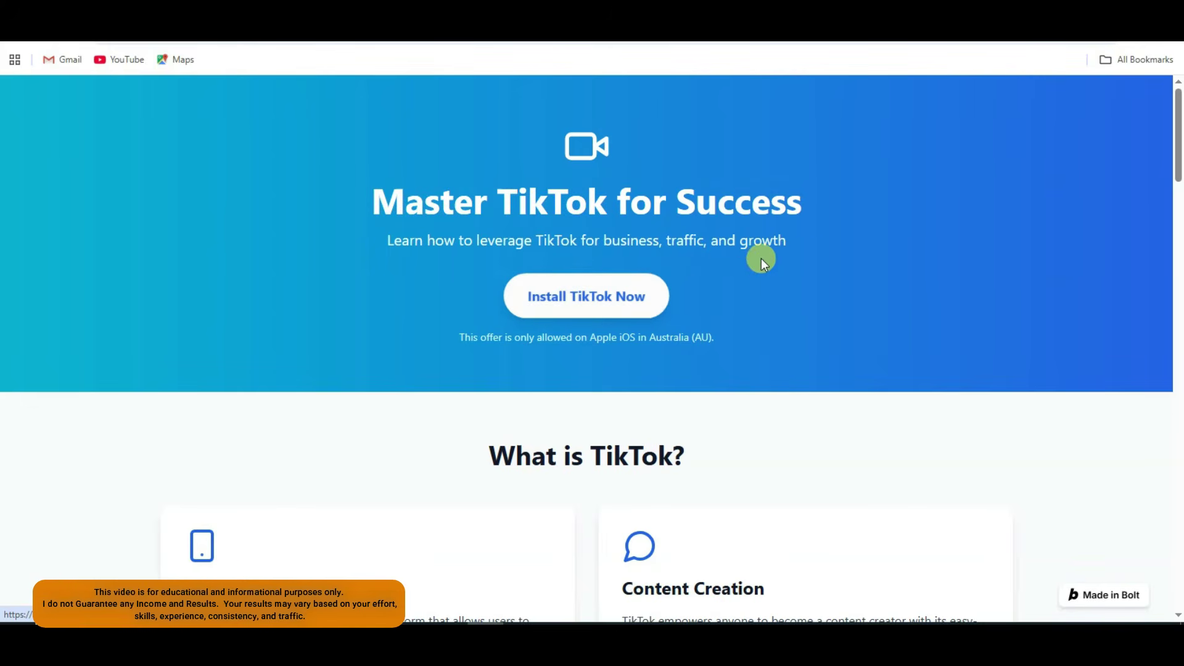
{"action": "left_click_drag", "start_coordinate": [650, 339], "coordinate": [704, 336]}
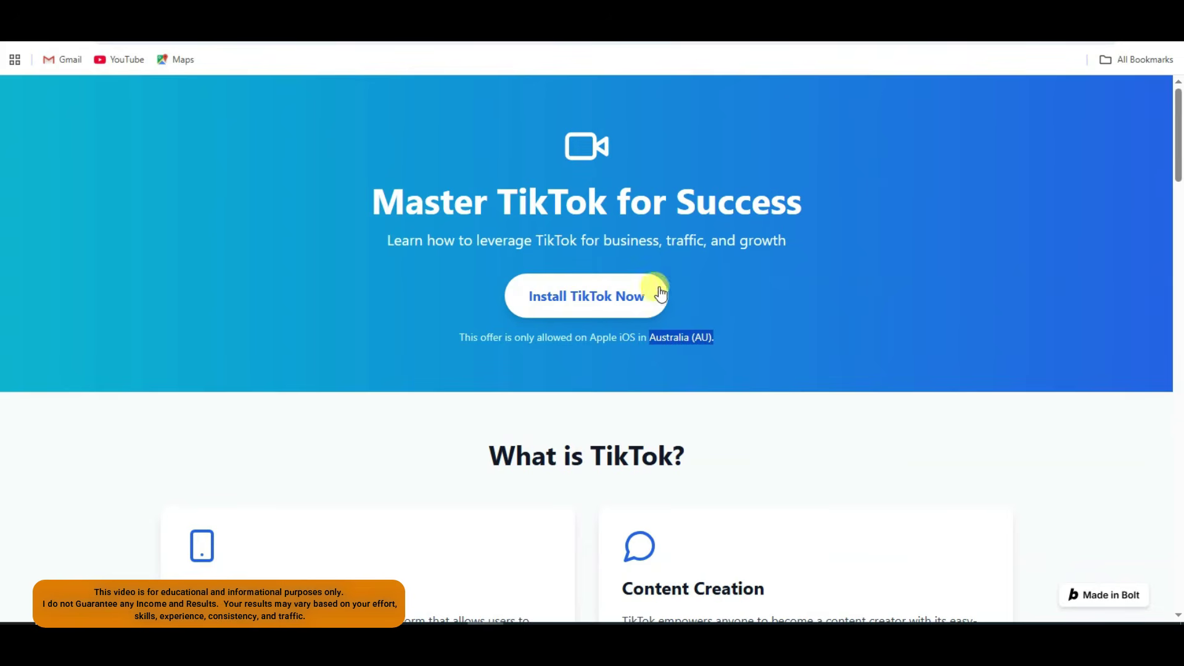
{"action": "left_click", "coordinate": [589, 339]}
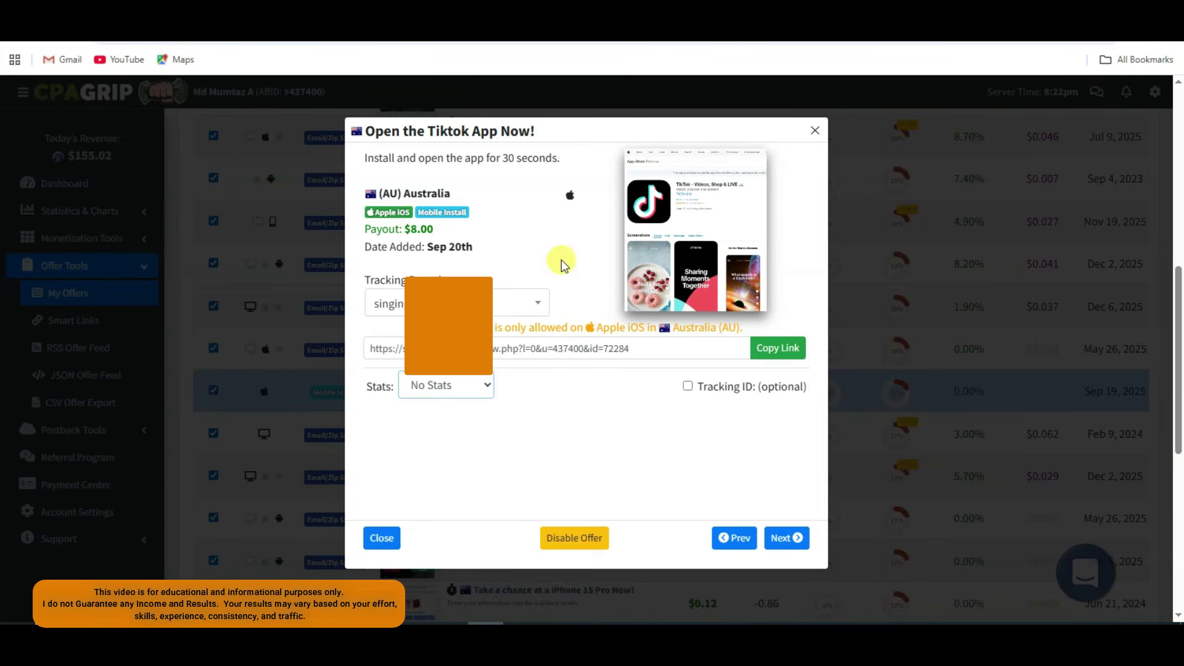
Step: Check the TikTok offer's payout on CPAGrip and return to the published website to review its headline
{"action": "left_click_drag", "start_coordinate": [369, 229], "coordinate": [487, 229]}
{"action": "left_click", "coordinate": [487, 233]}
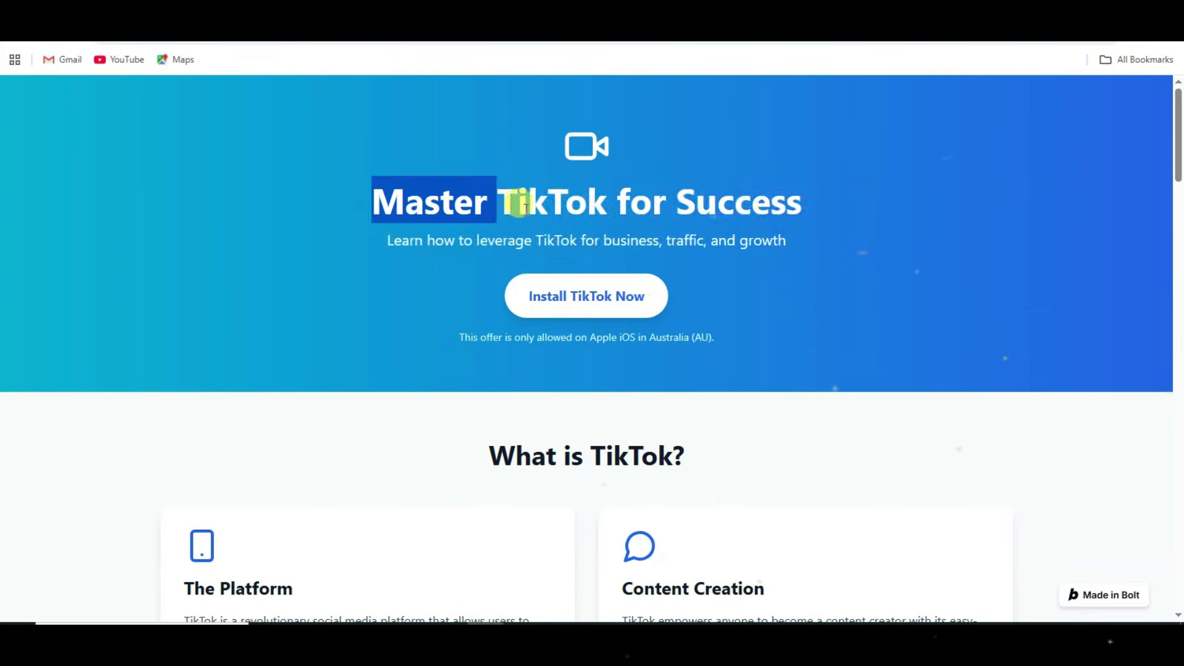
{"action": "left_click_drag", "start_coordinate": [543, 203], "coordinate": [796, 238]}
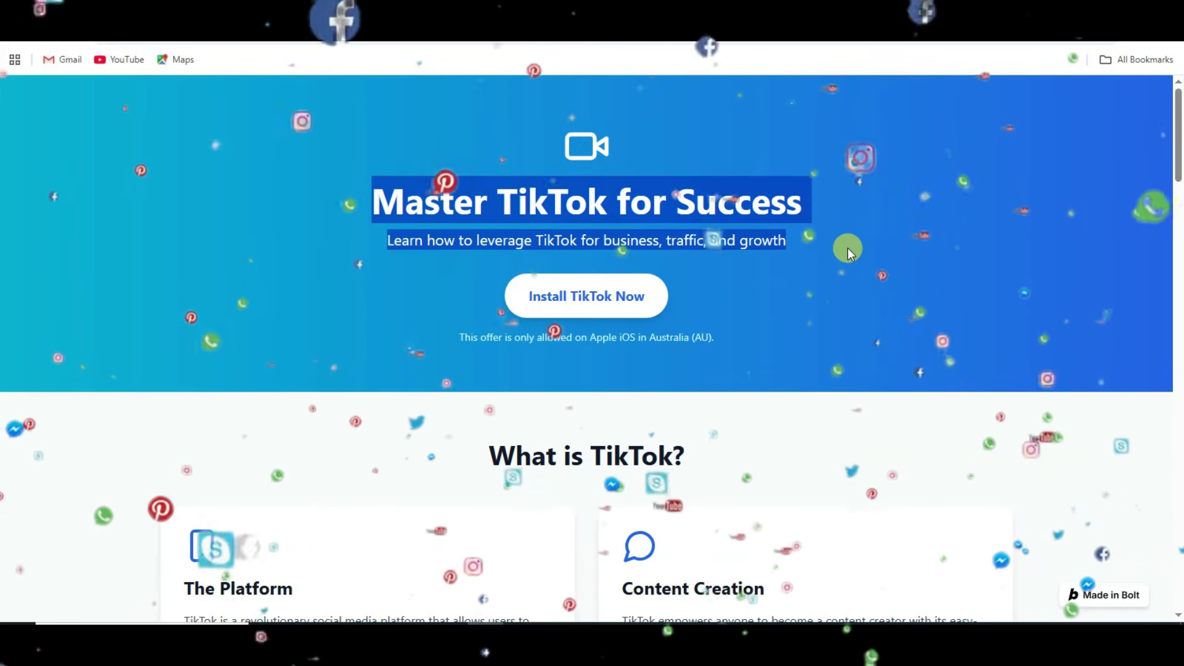
{"action": "left_click", "coordinate": [377, 194]}
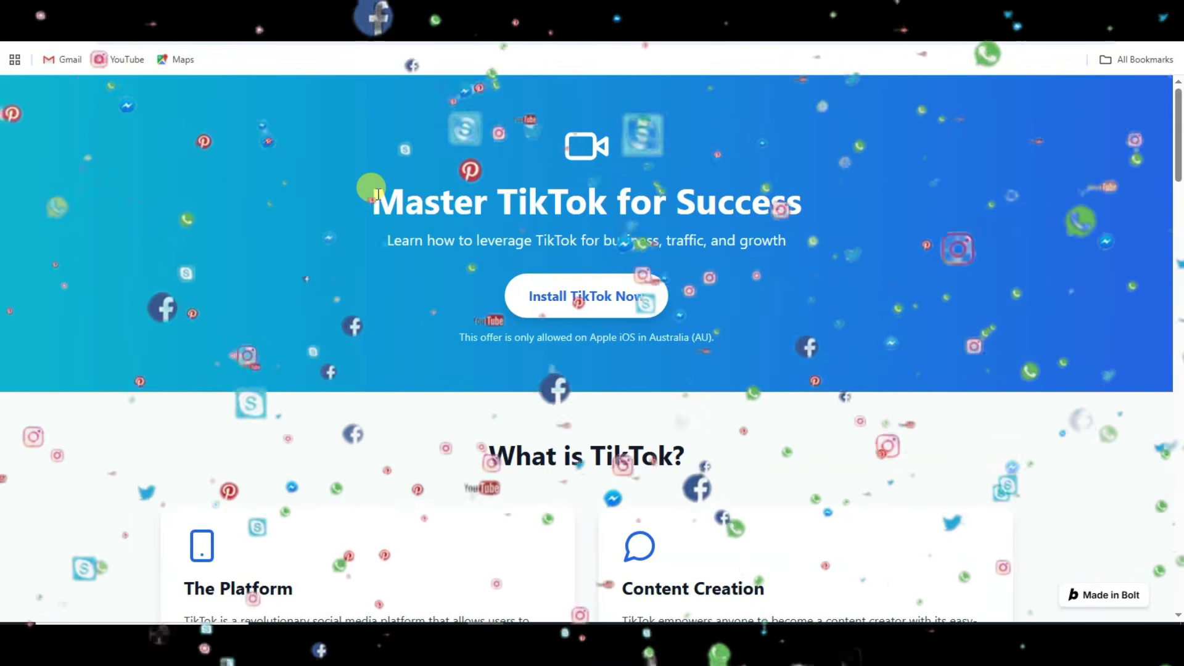
{"action": "left_click_drag", "start_coordinate": [377, 195], "coordinate": [787, 157]}
{"action": "left_click", "coordinate": [787, 158]}
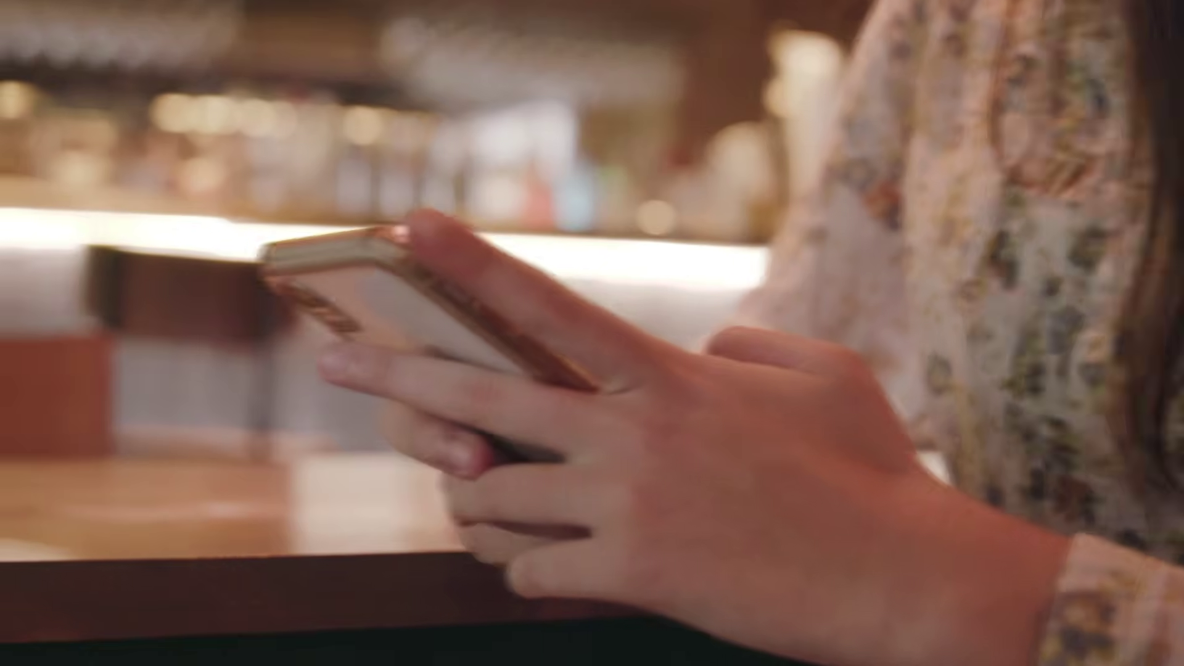